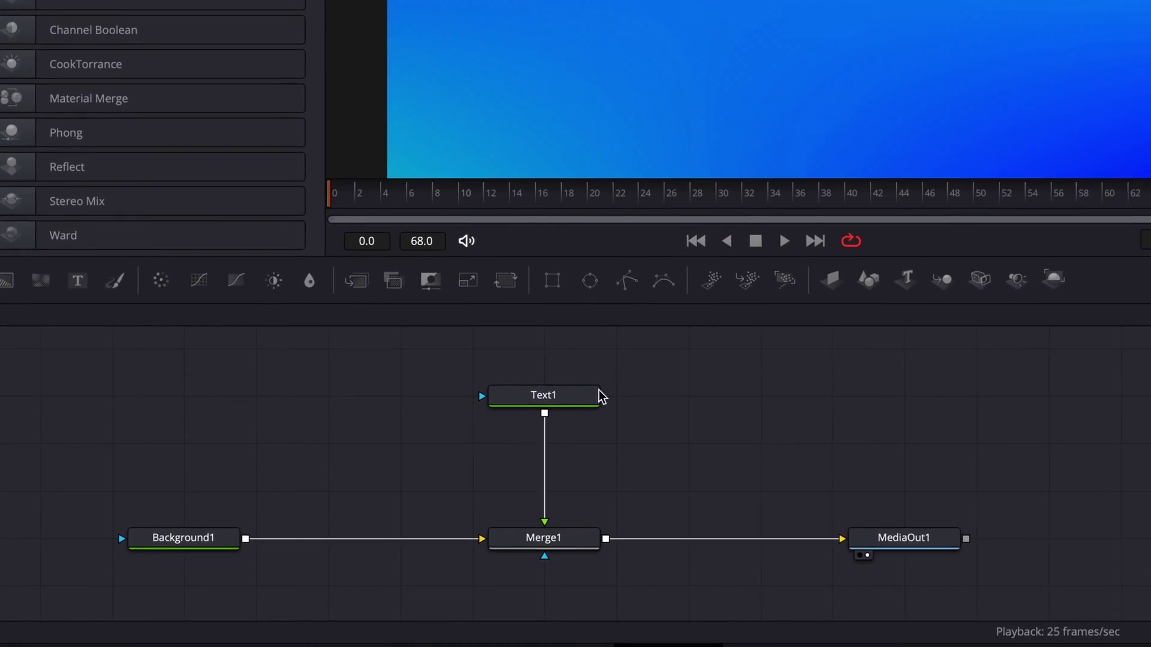
Step: Attach a Follower modifier to Text1's text field
left_click(591, 393)
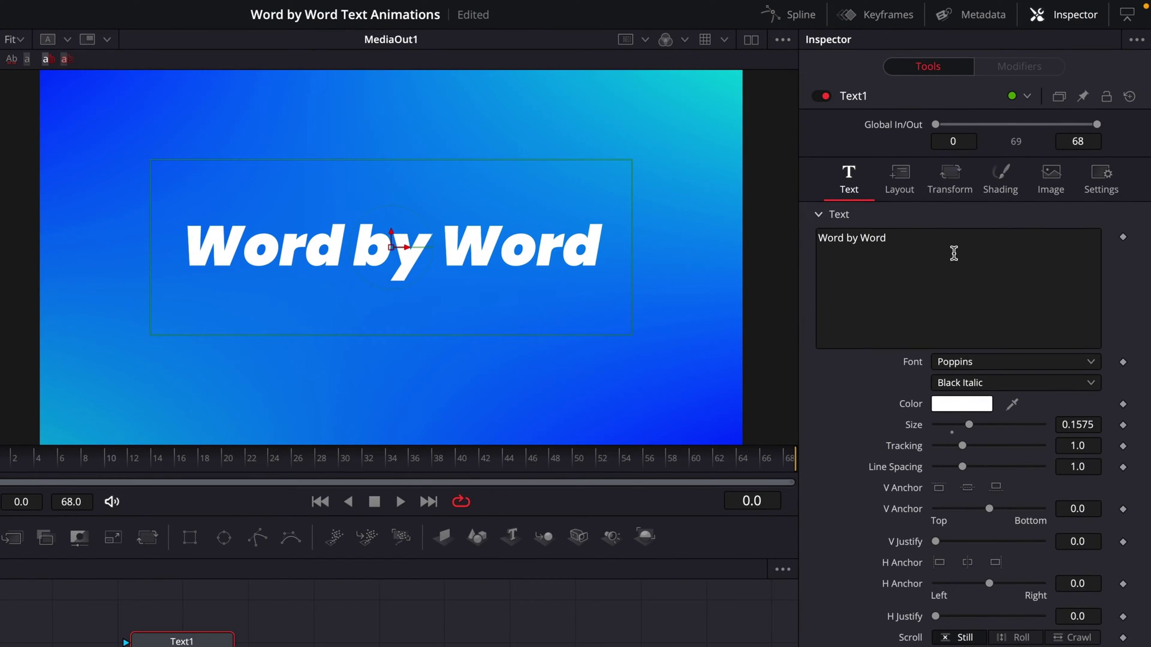
right_click(954, 254)
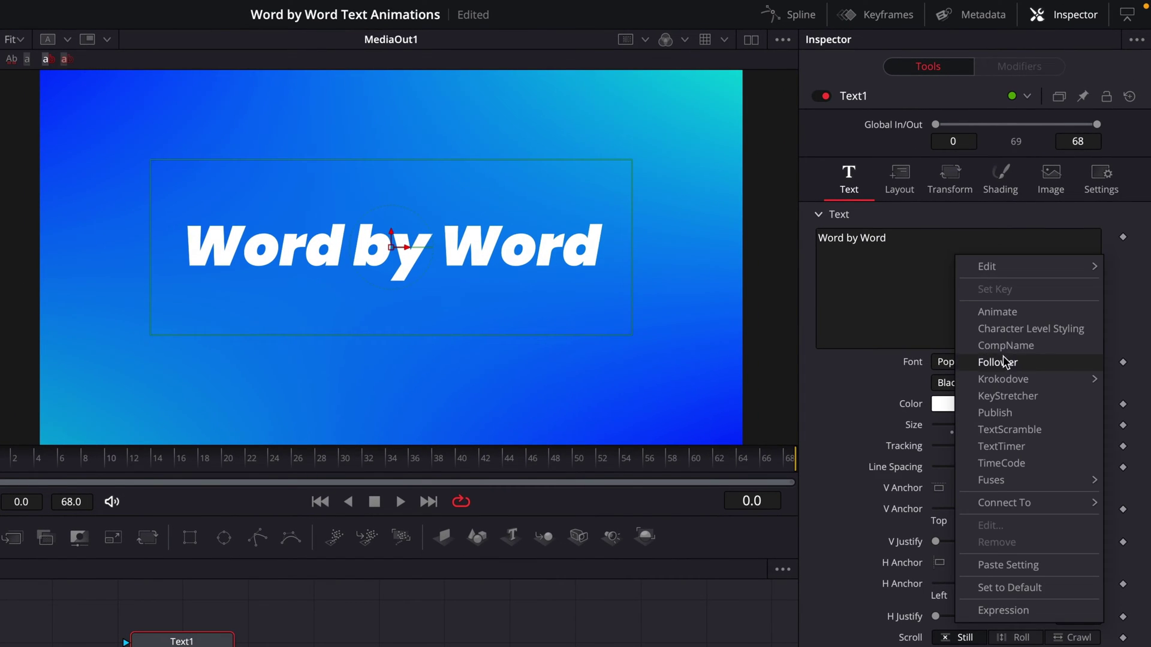
left_click(1046, 365)
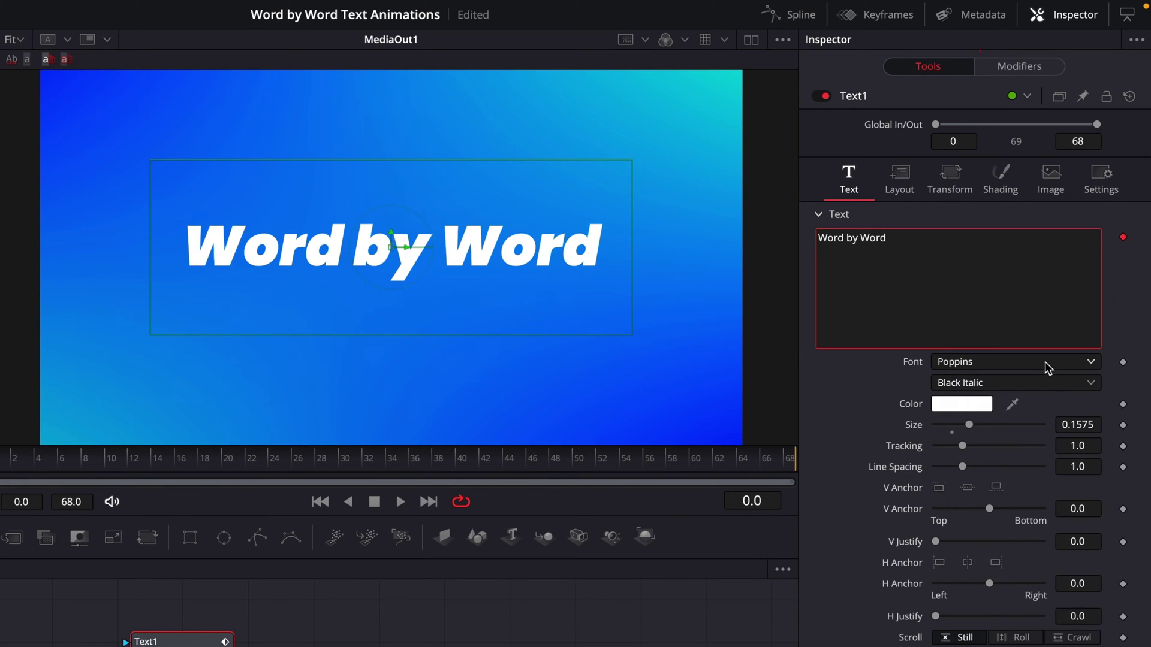
Step: Switch the Follower1 Transform mode from Characters to Words
left_click(1035, 70)
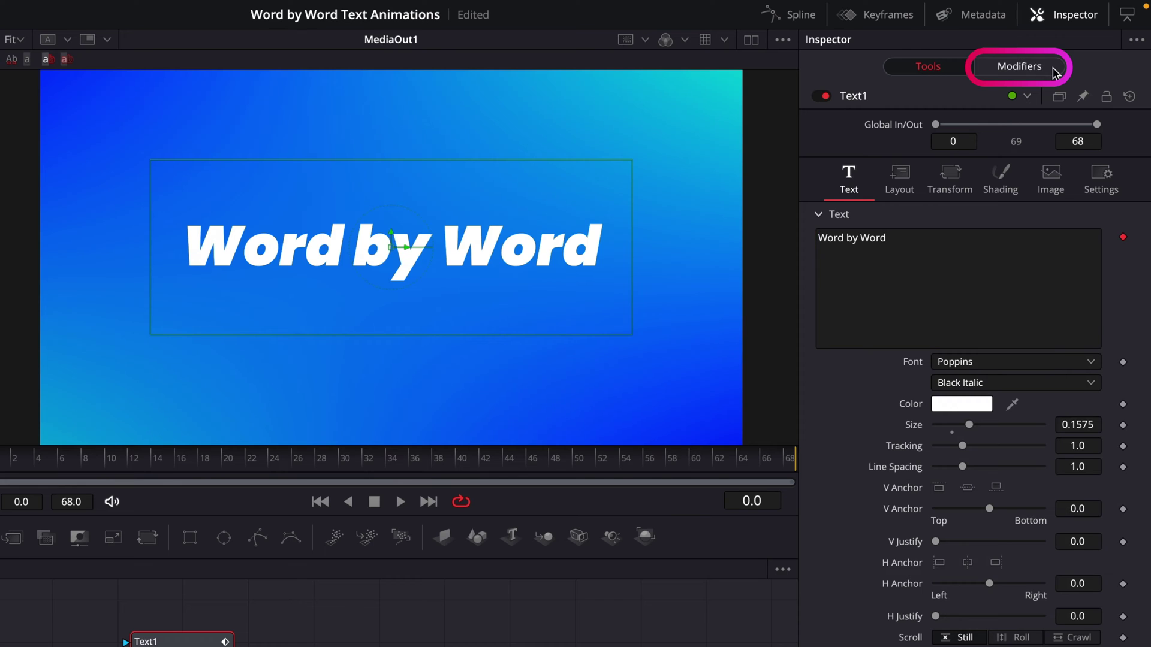
left_click(1055, 71)
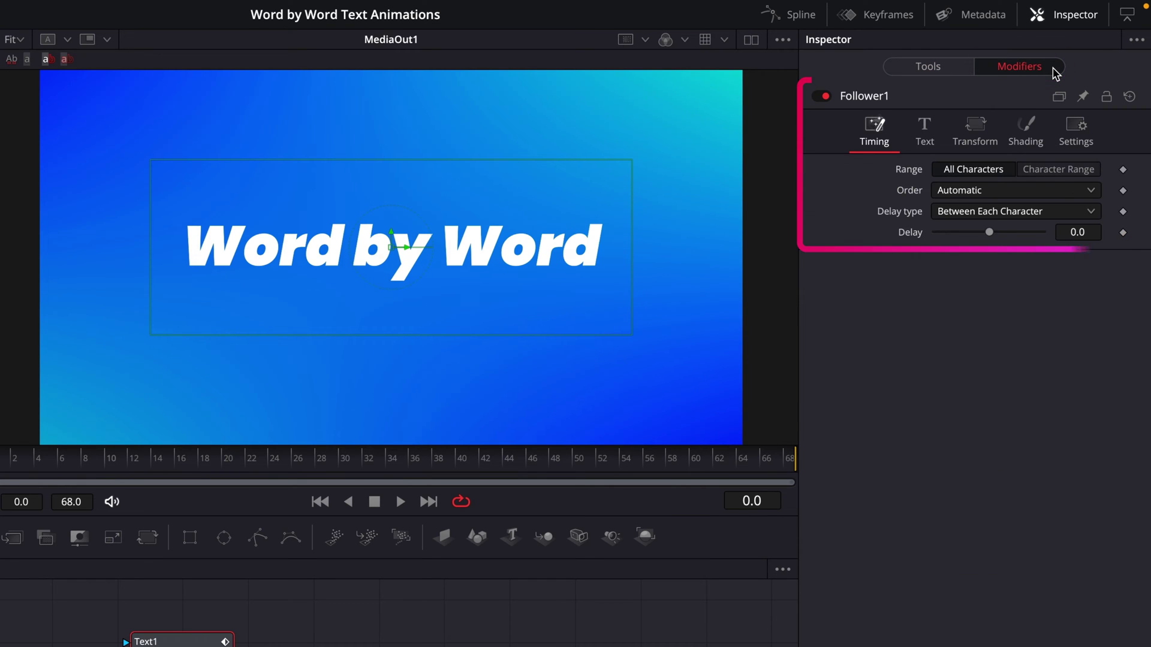
left_click(997, 130)
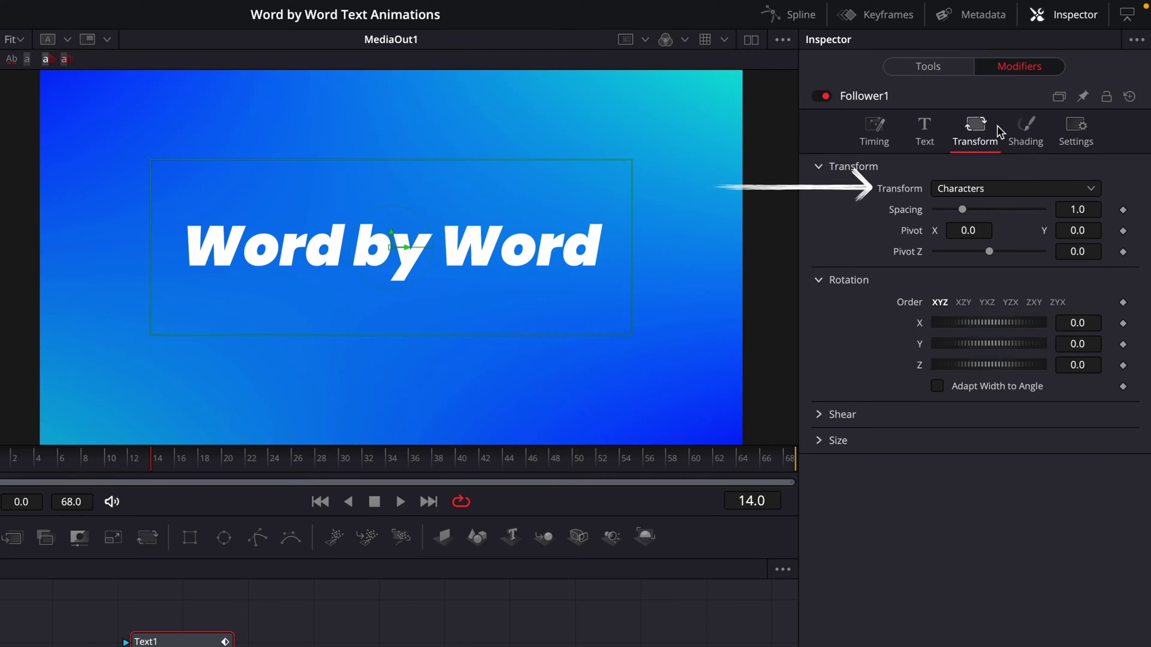
left_click(1010, 190)
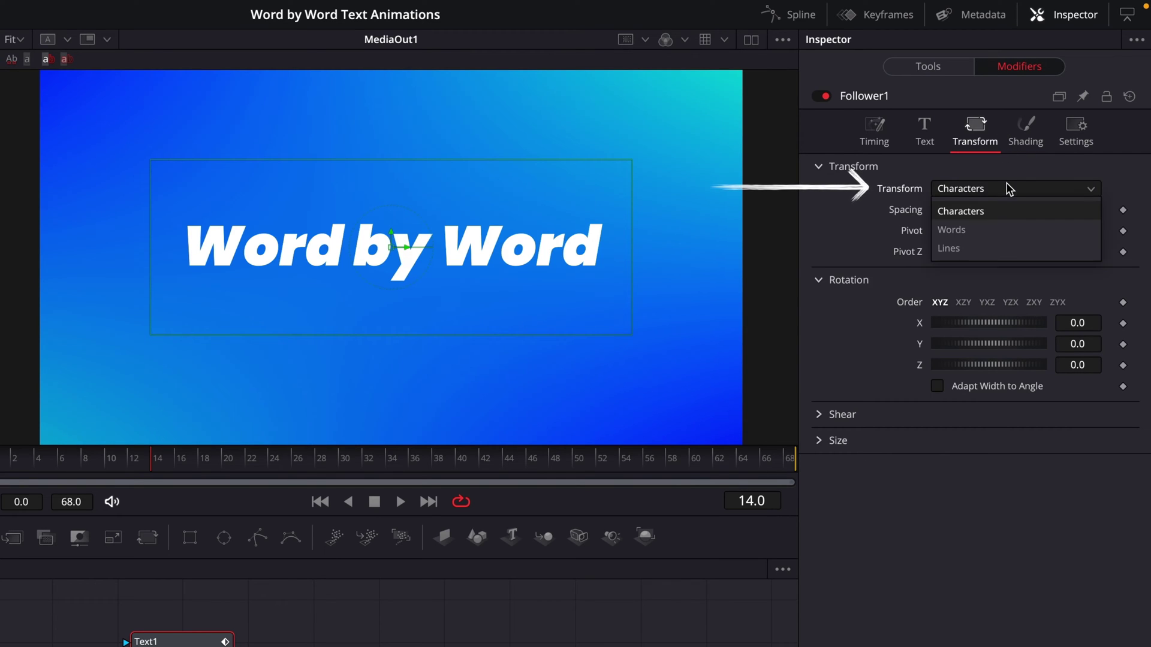
left_click(1006, 233)
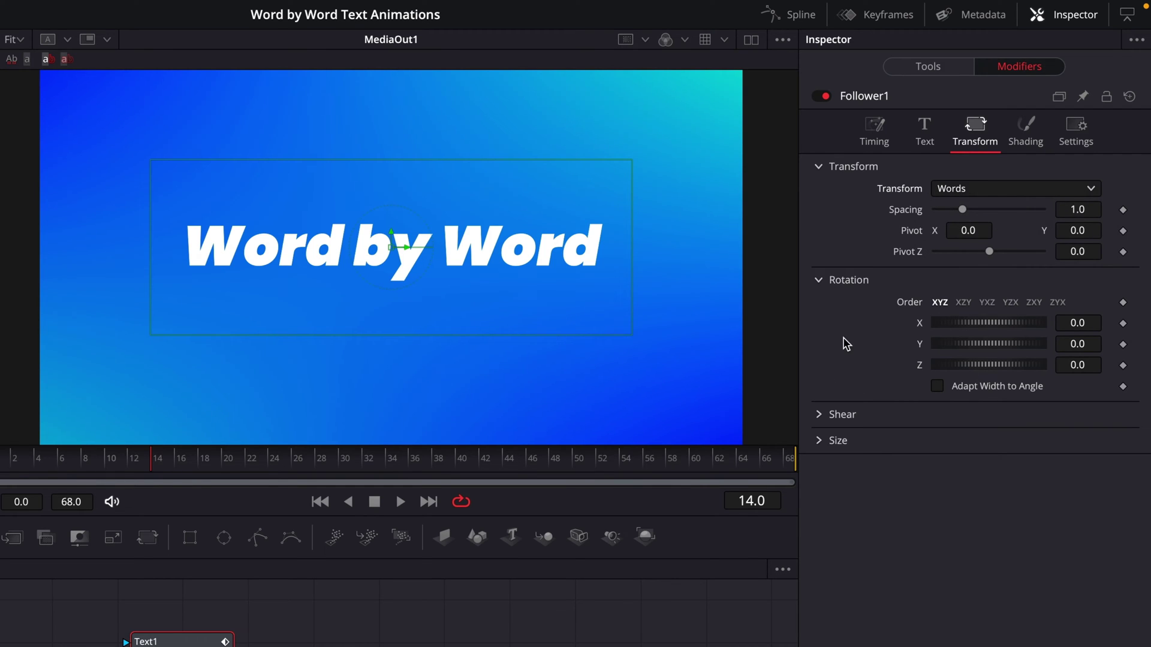
left_click(820, 414)
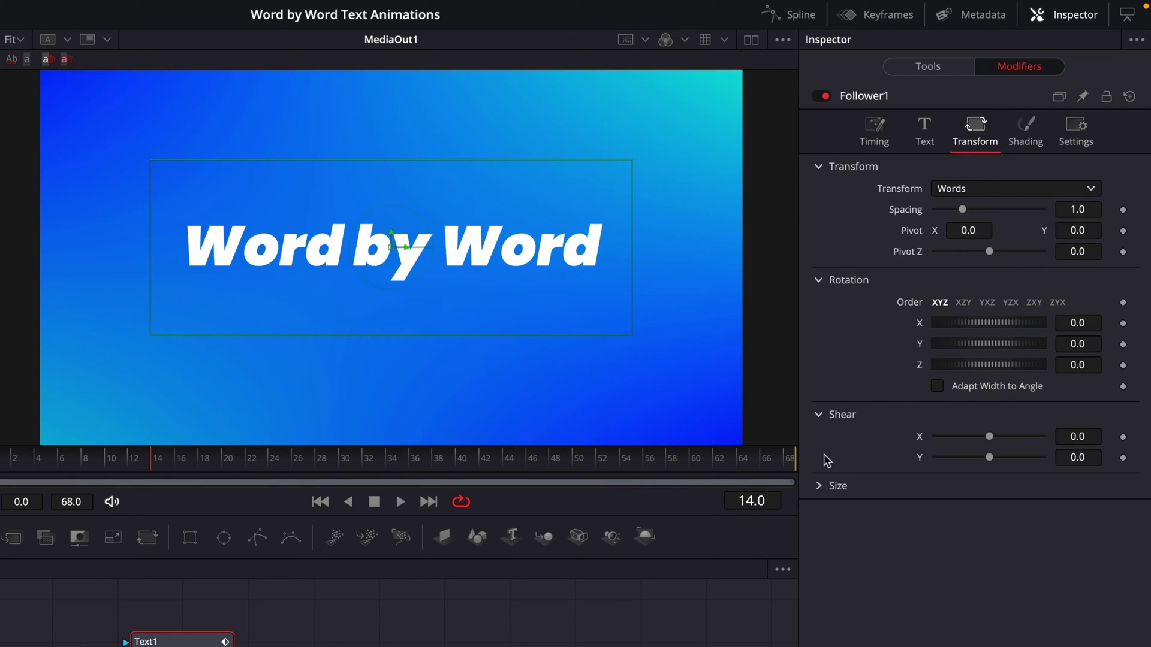
Step: Keyframe Follower Size X and Y at 0 on frame 0 and 1.0 on frame 10, then preview
left_click(820, 486)
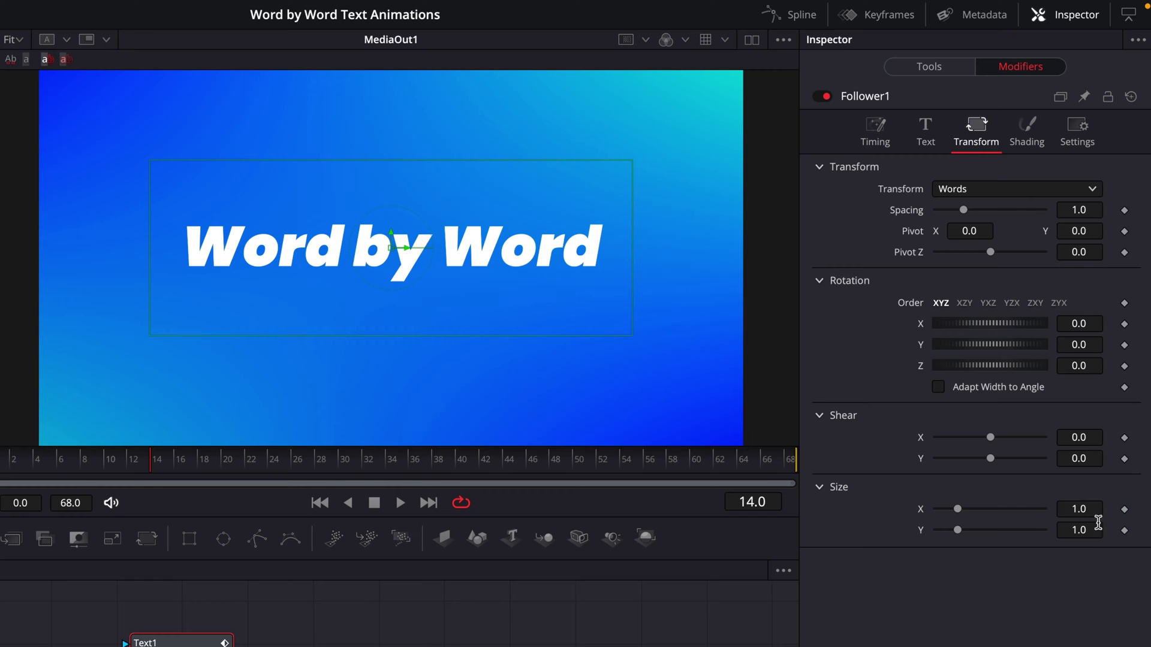
left_click(1100, 509)
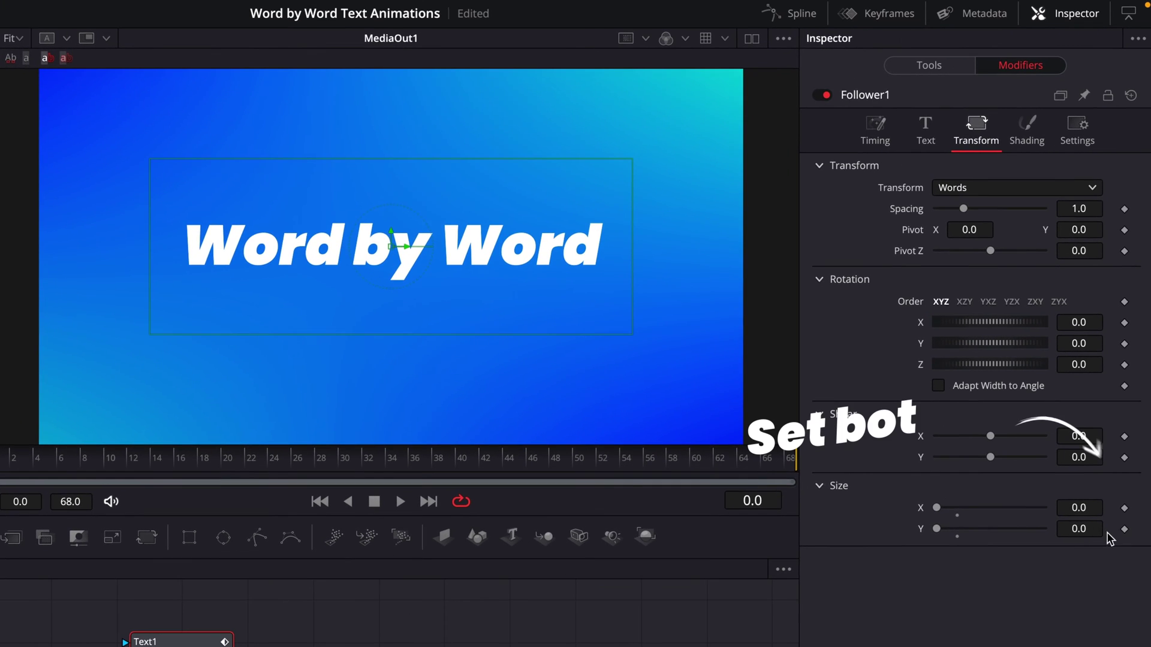
left_click(1124, 509)
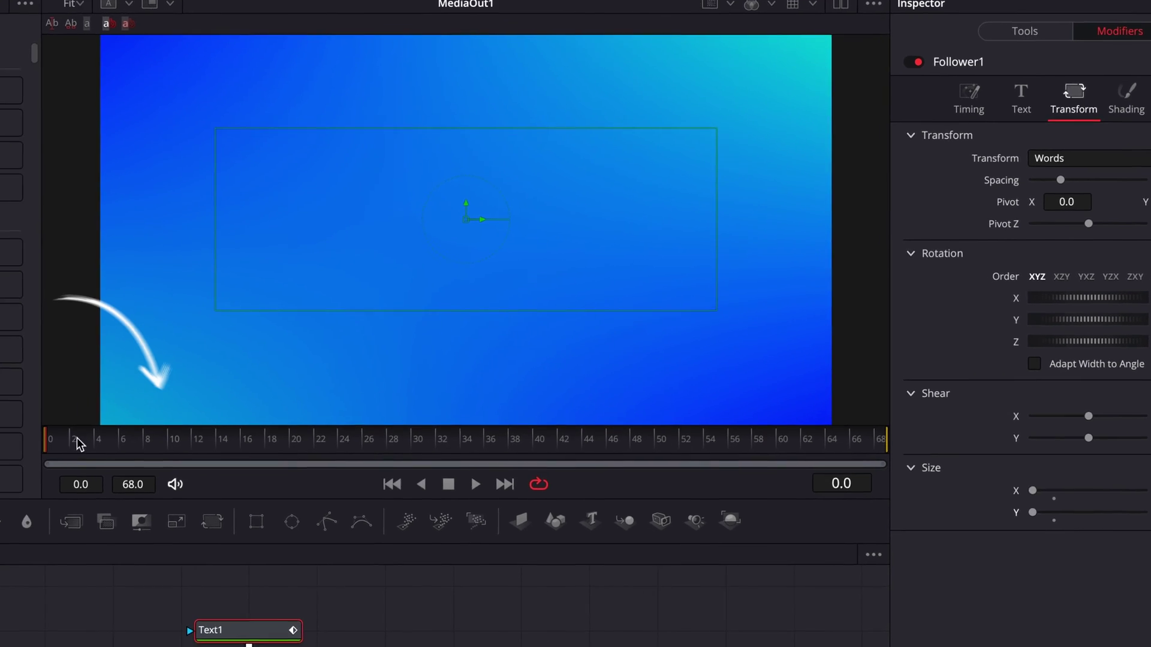
left_click_drag(3, 467, 100, 467)
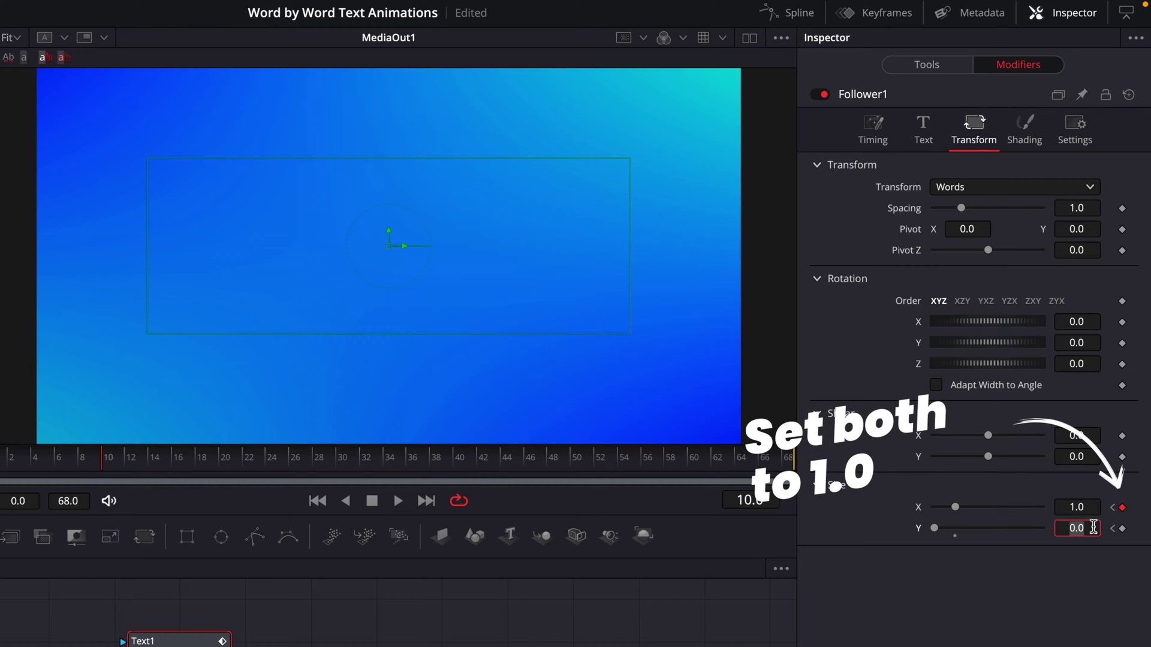
key("Return")
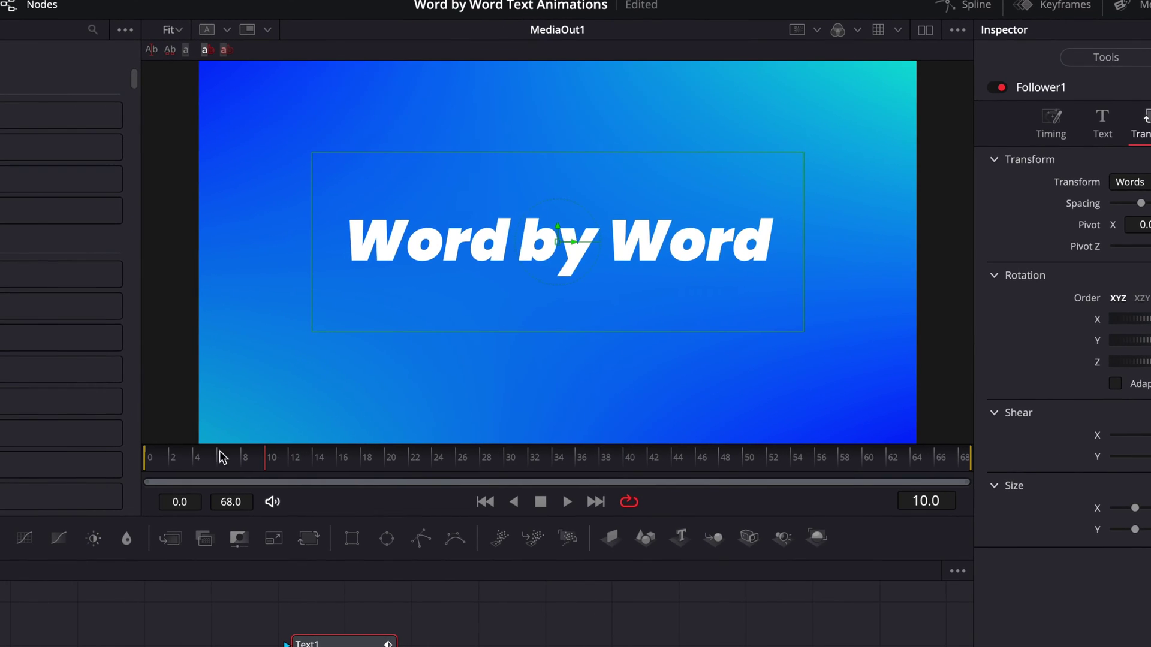
left_click(158, 460)
key("space")
key("space")
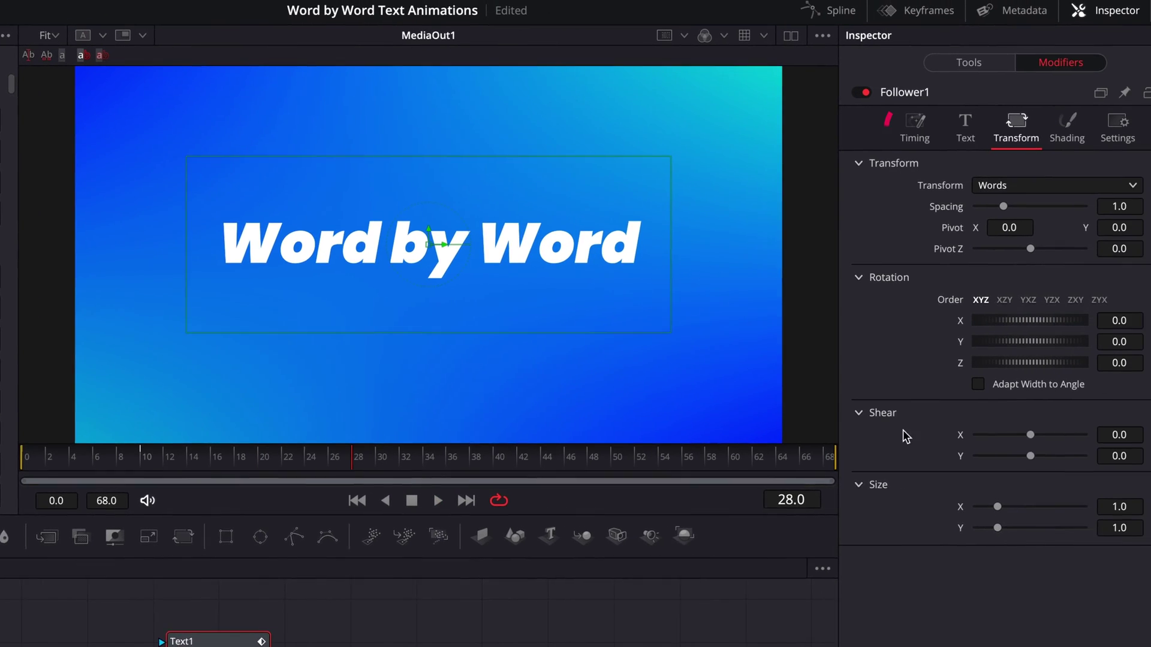
Step: Set the Follower's Timing Delay to 2 and preview the staggered words
left_click(877, 129)
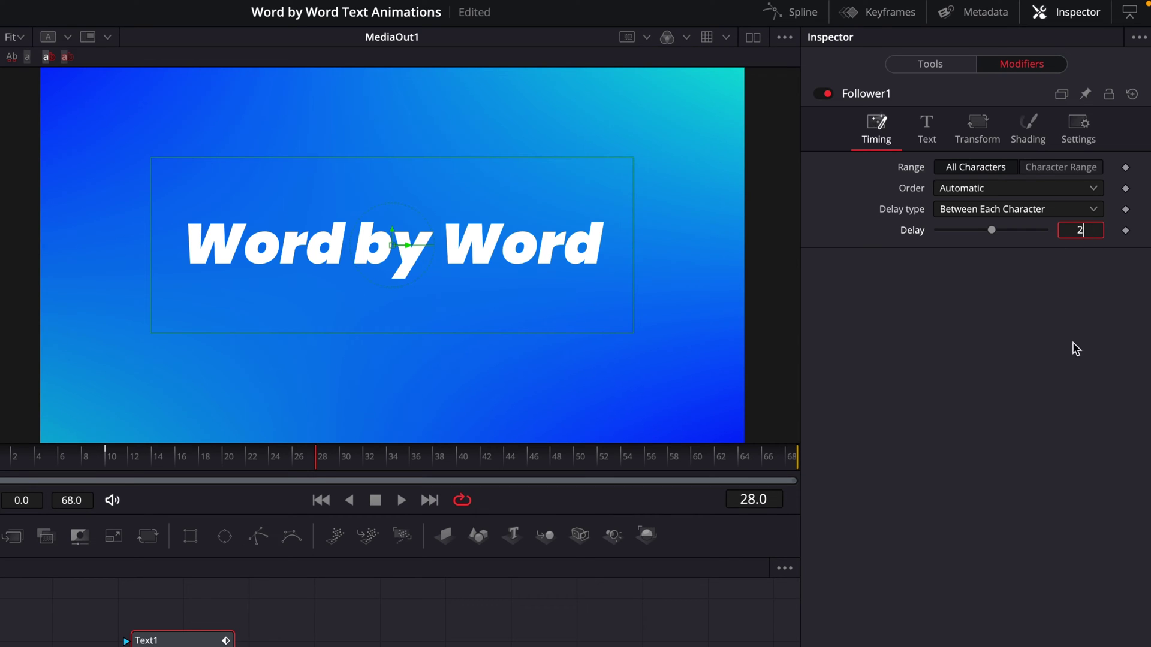
key("space")
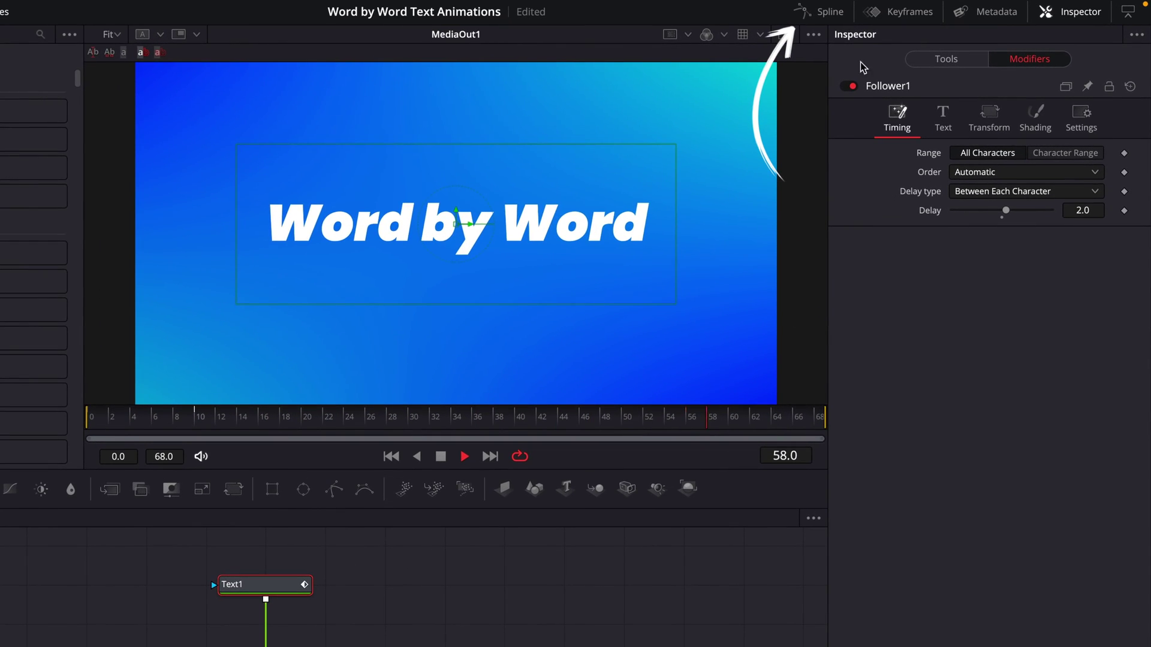
Step: Show Text1's Word Size X and Y curves fitted in the Spline editor
left_click(823, 12)
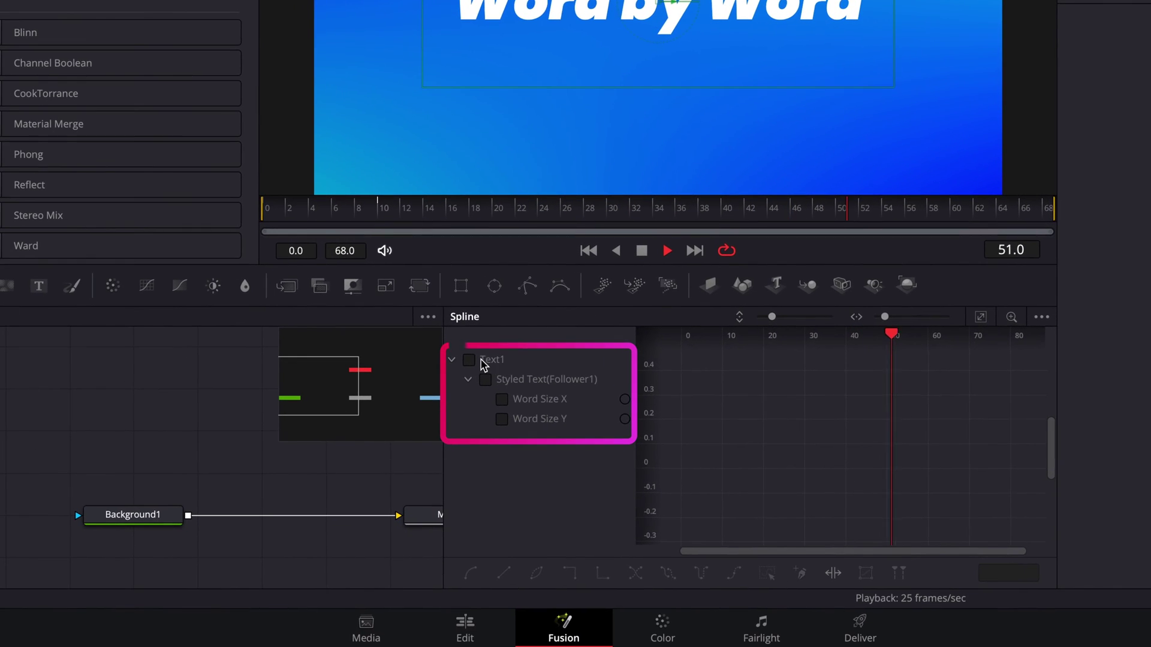
left_click(426, 404)
left_click(517, 256)
left_click(980, 318)
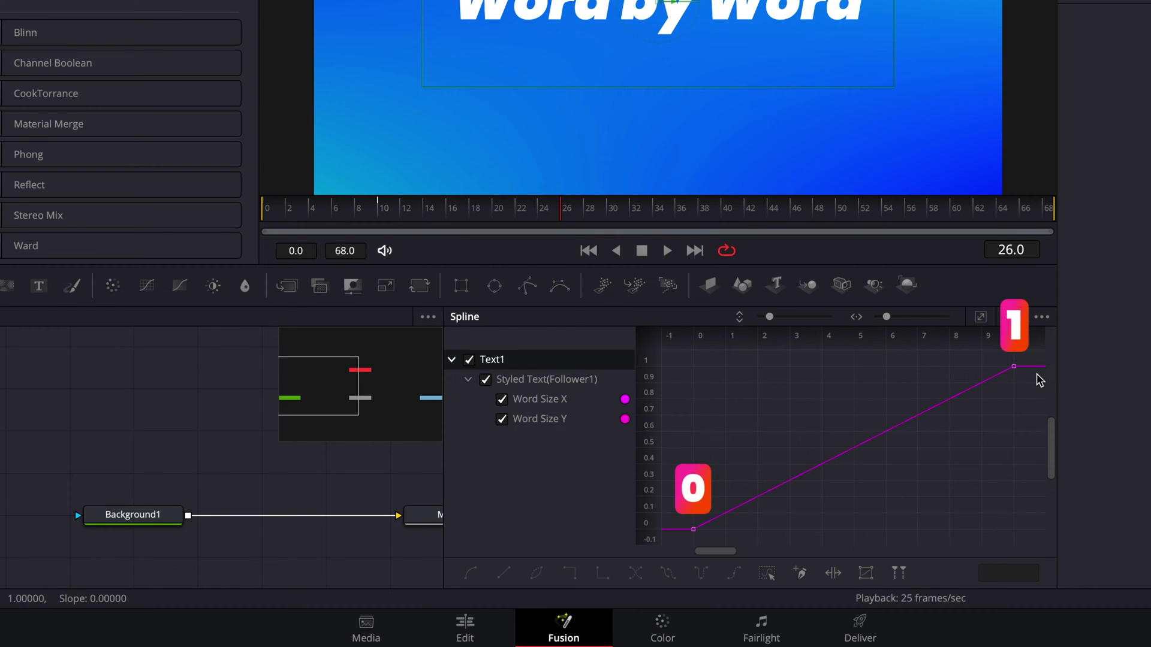
Step: Give the end Word Size keyframes an Out Back Cubic ease and preview the bounce
left_click(1013, 368)
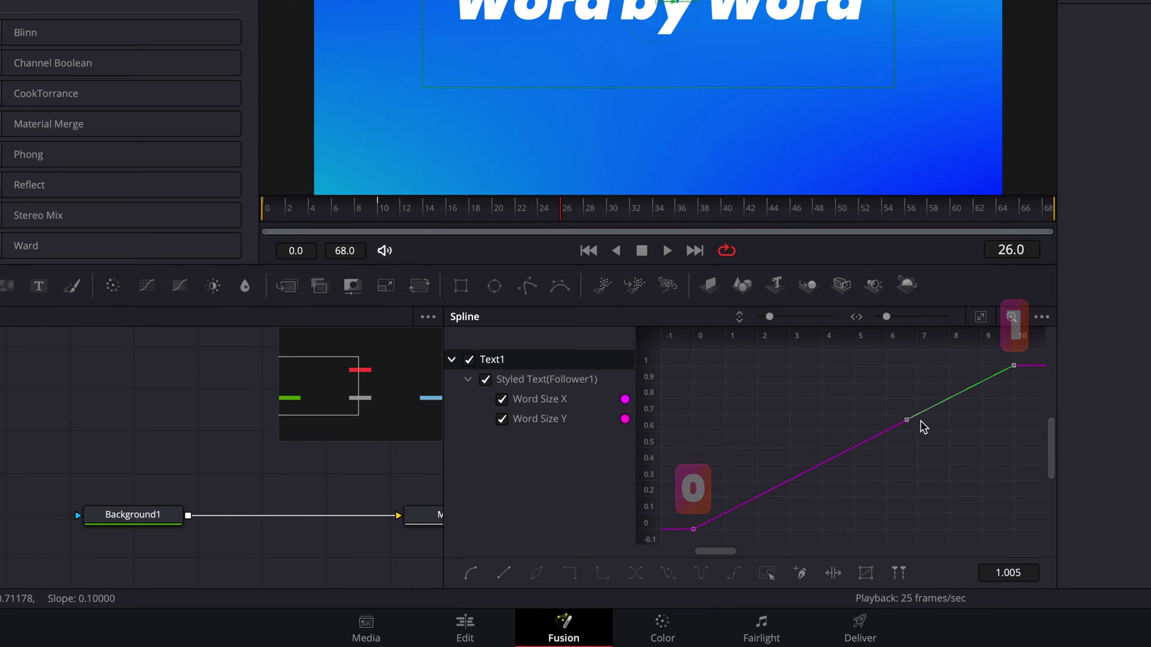
left_click_drag(900, 423, 829, 381)
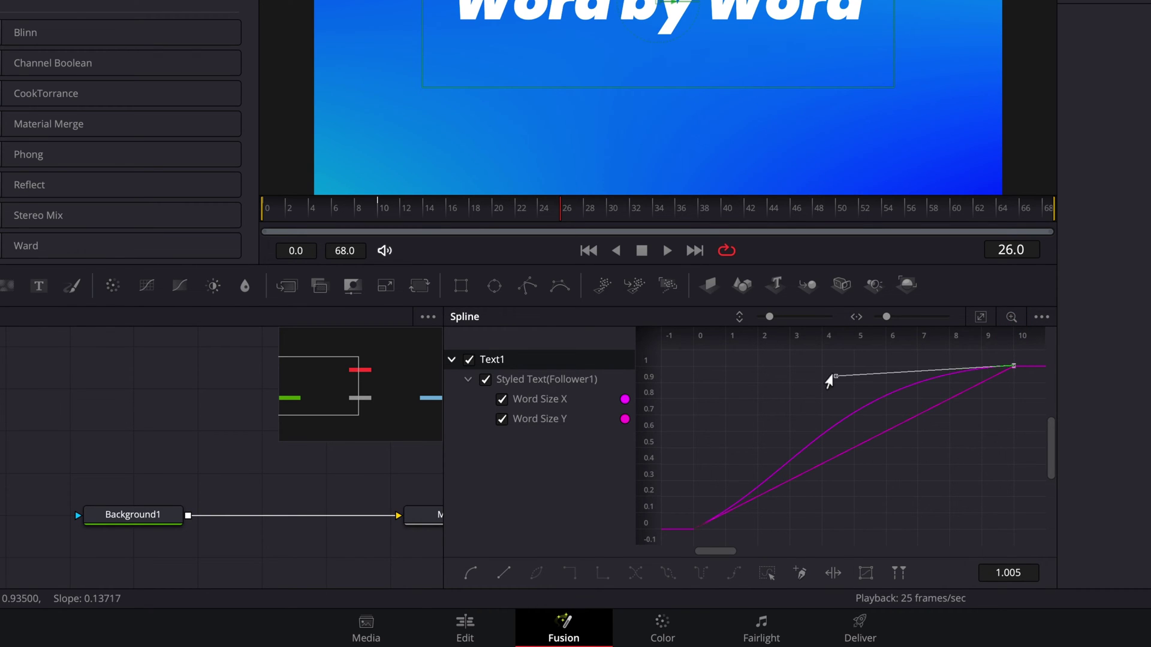
left_click(1012, 368)
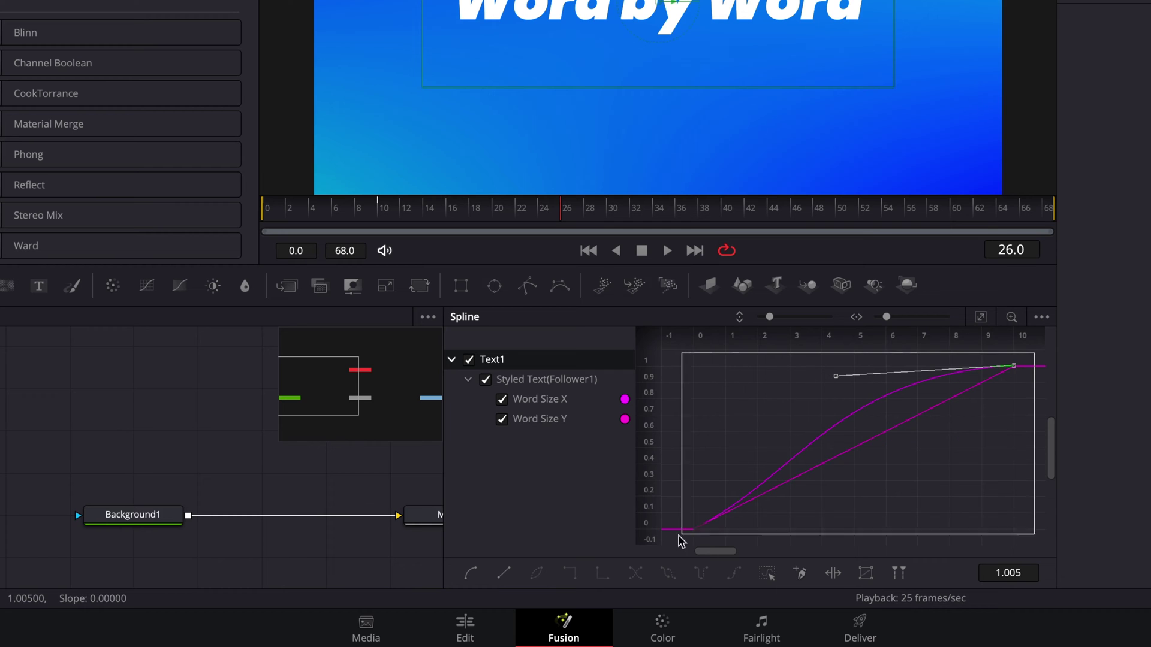
right_click(847, 481)
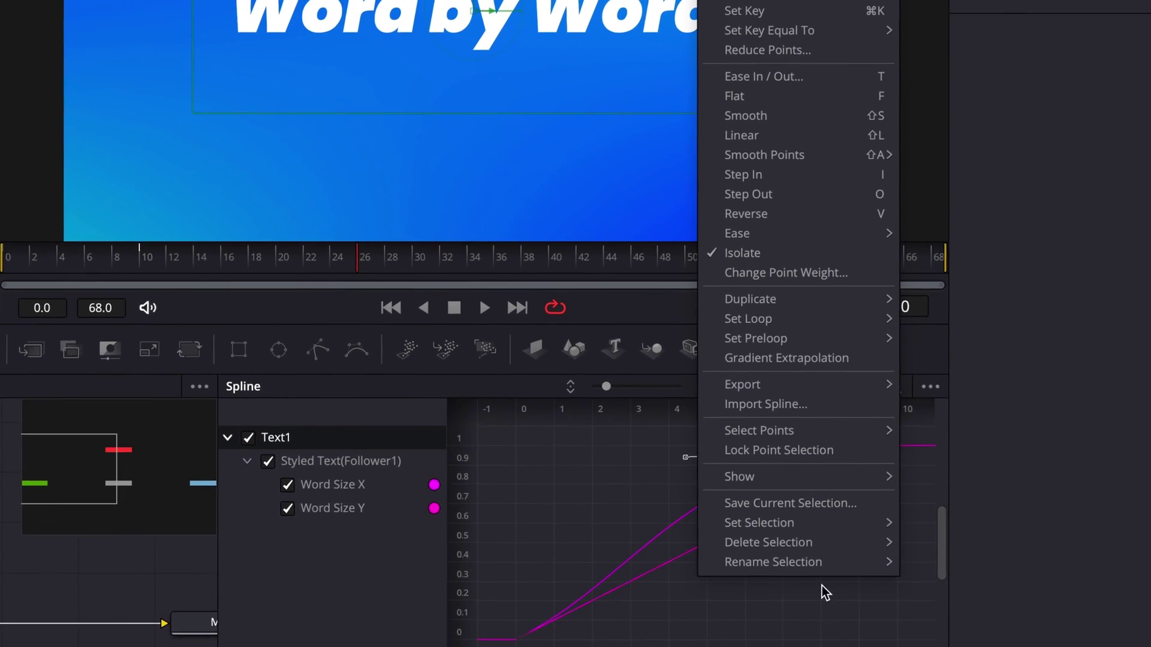
mouse_move(795, 233)
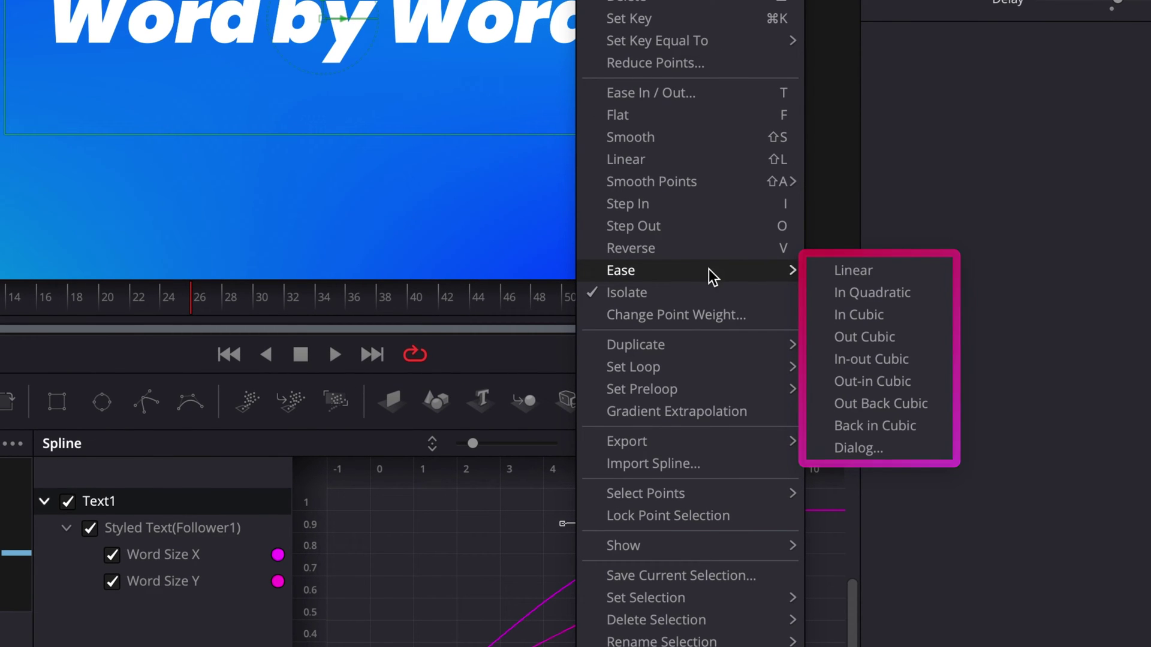
left_click(923, 404)
left_click(762, 441)
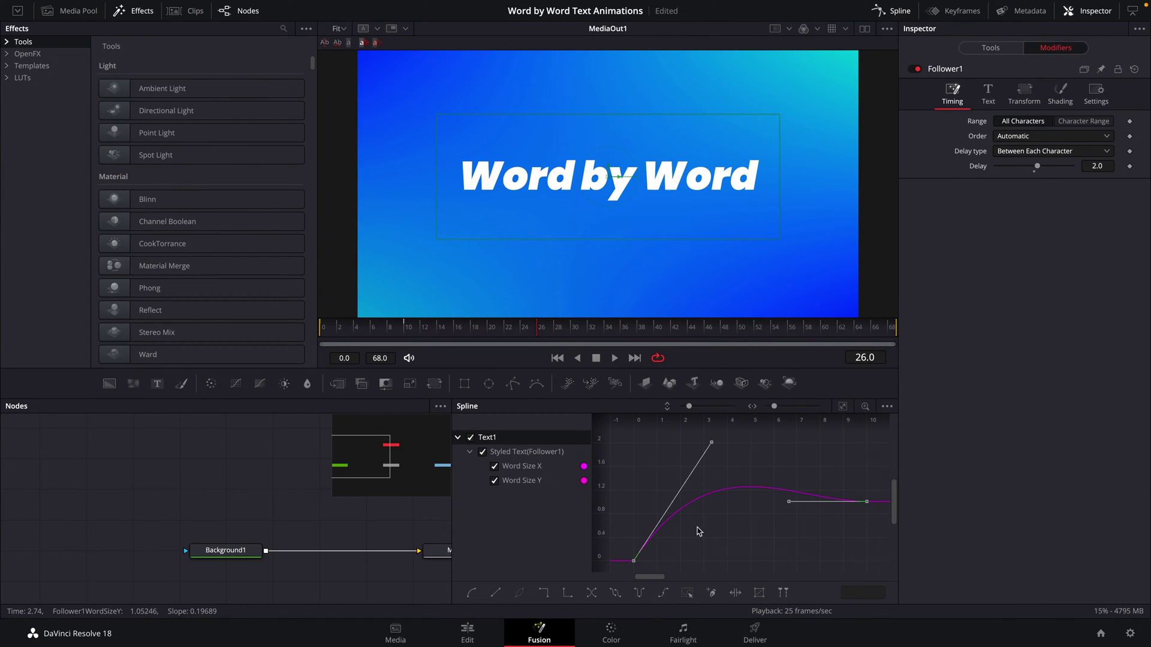
key("space")
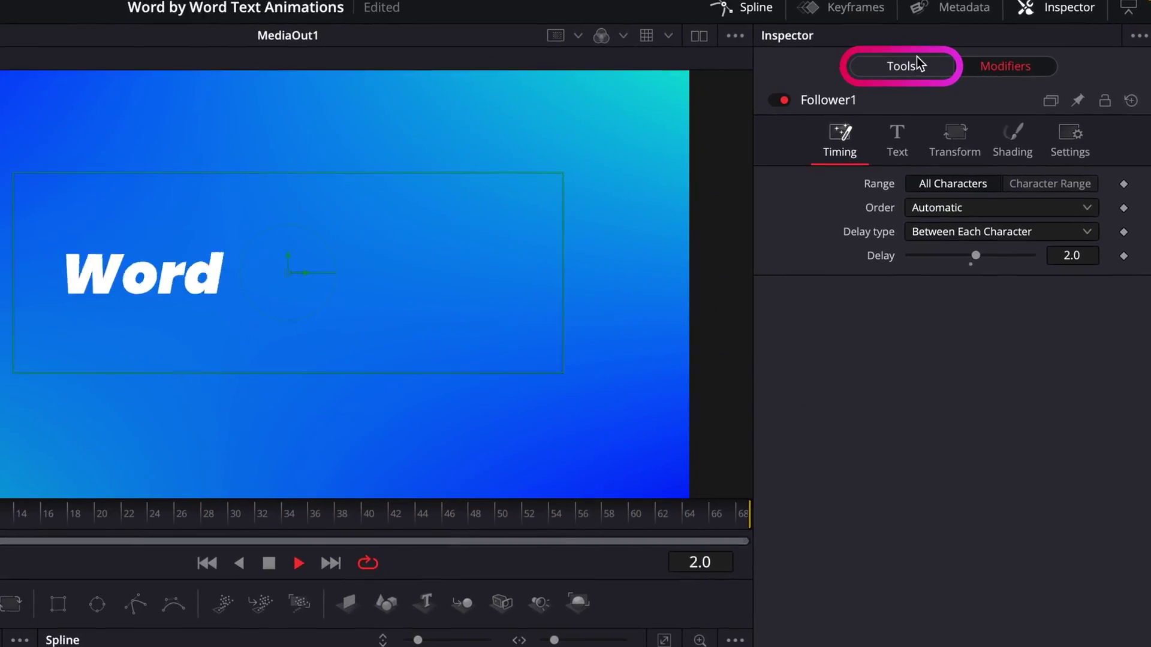
Step: Enable Motion Blur in Text1's Settings tab and preview the animation
left_click(916, 59)
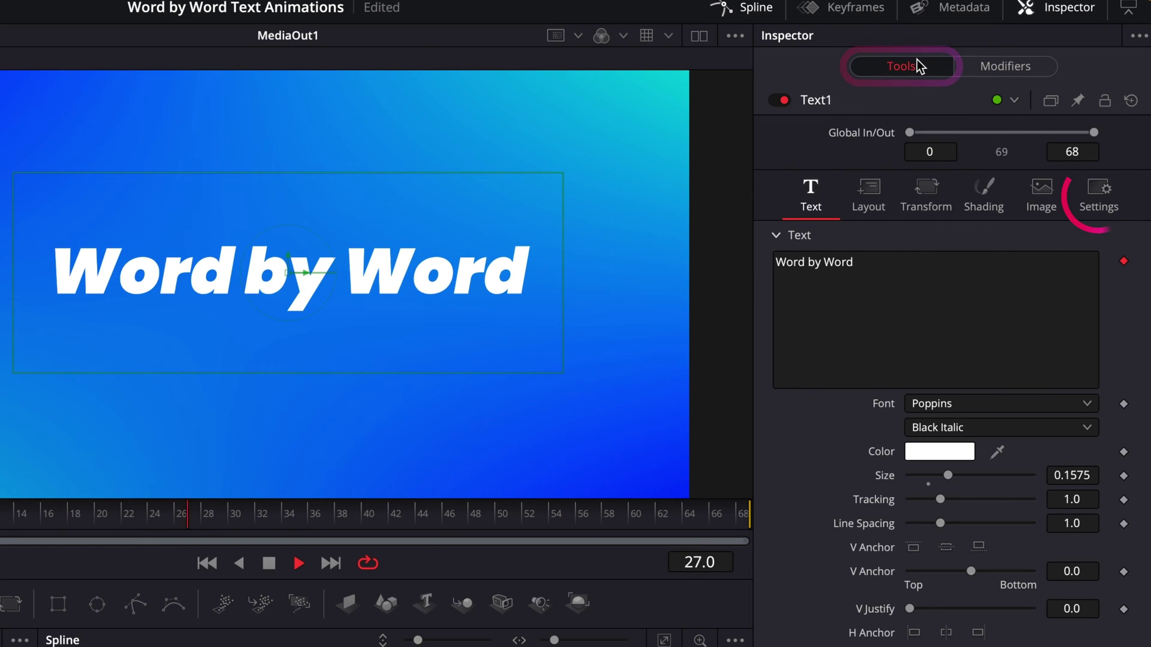
left_click(1109, 198)
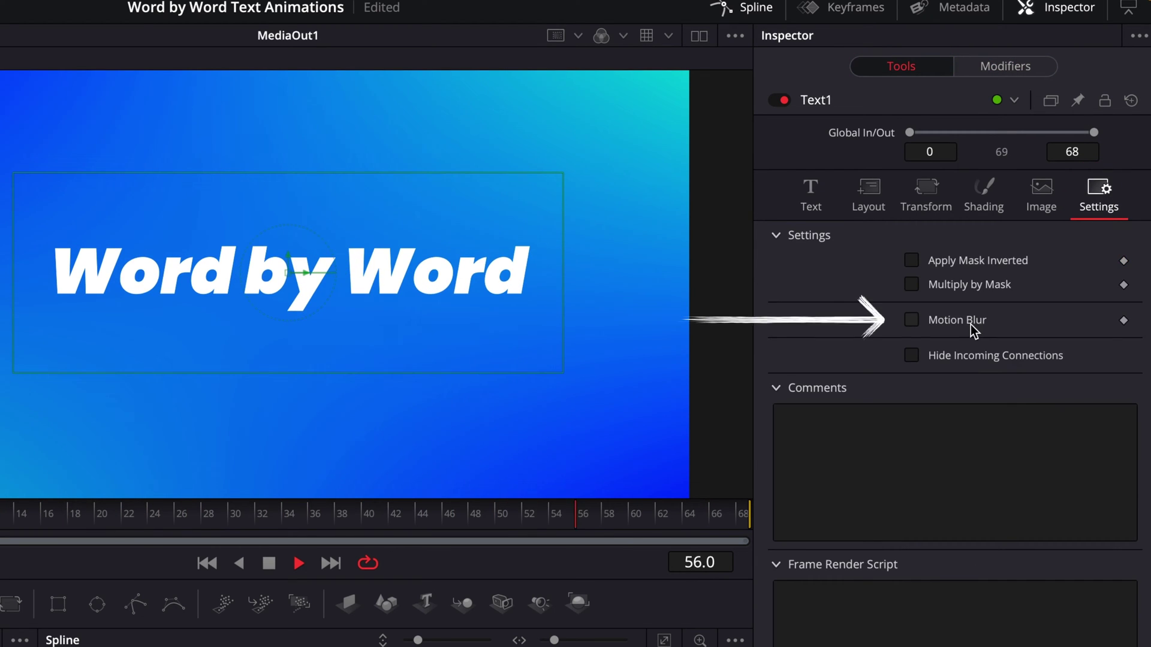
left_click(911, 322)
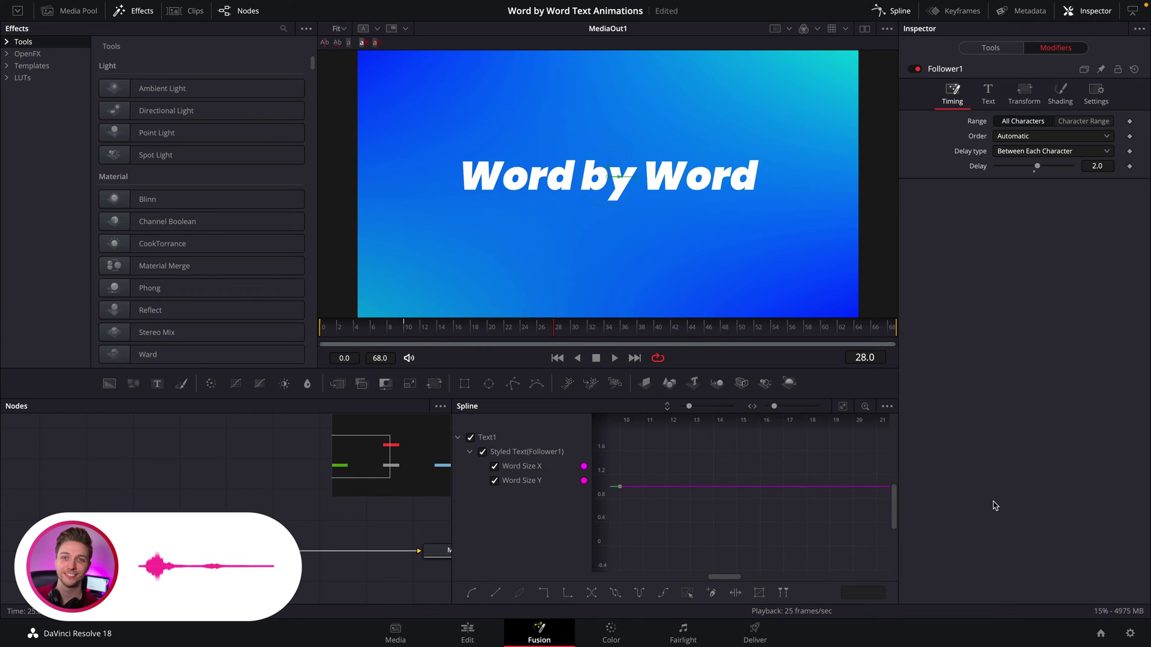
left_click(844, 407)
key("space")
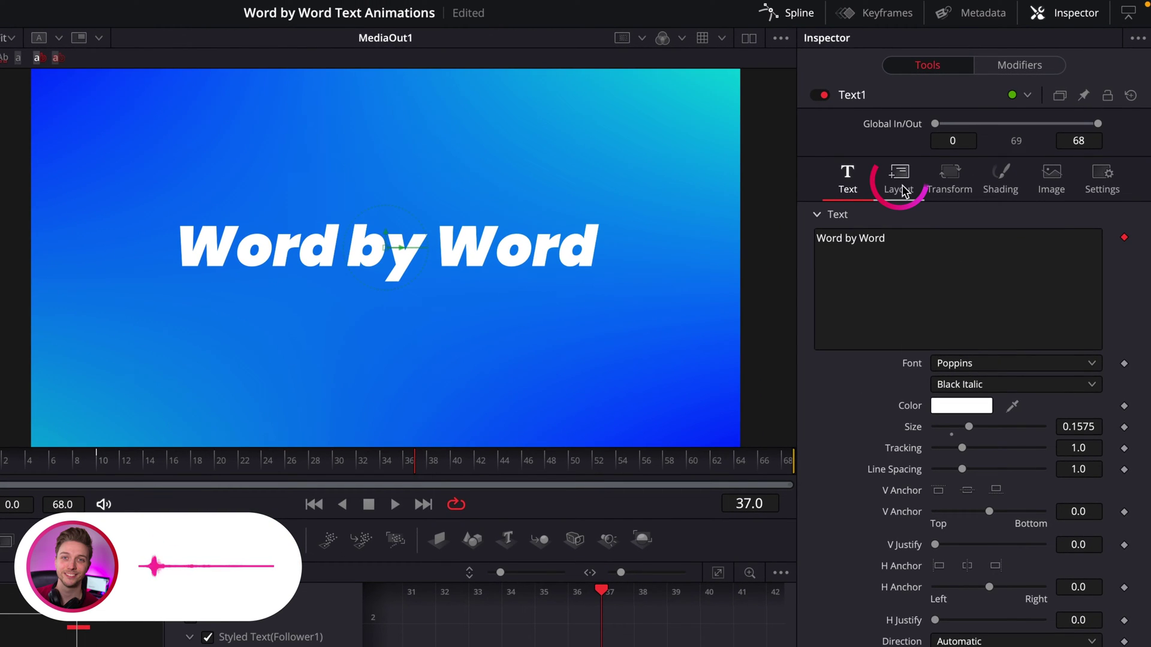
Step: Set Text1's Layout Type to Frame and play the word-by-word animation
left_click(899, 179)
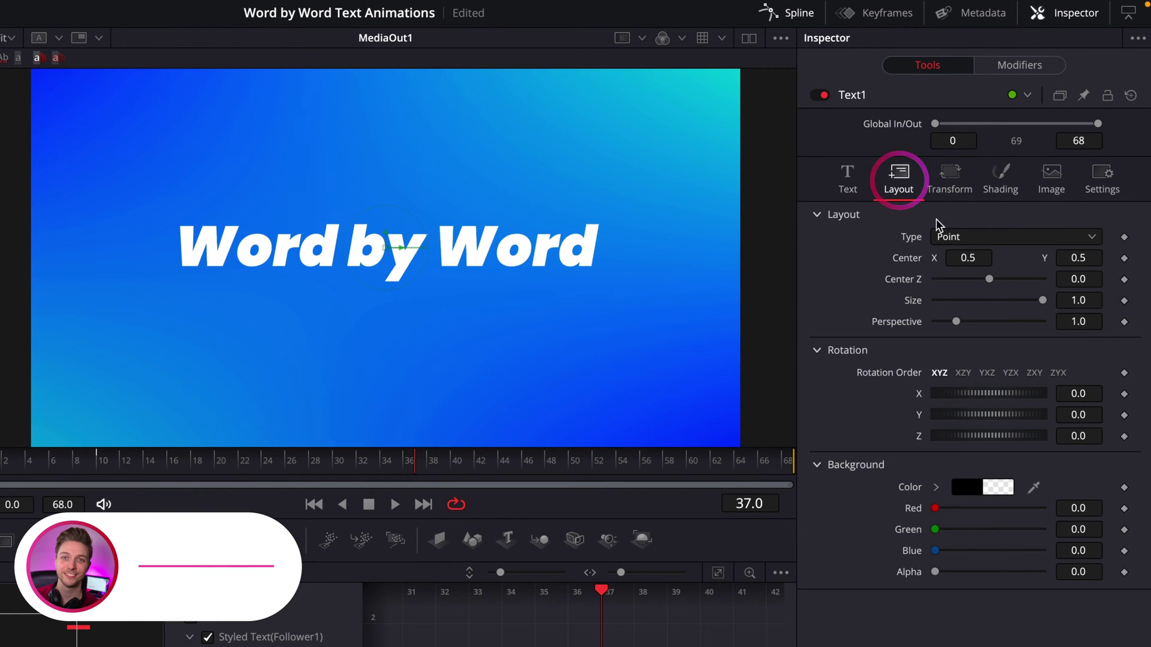
left_click(950, 239)
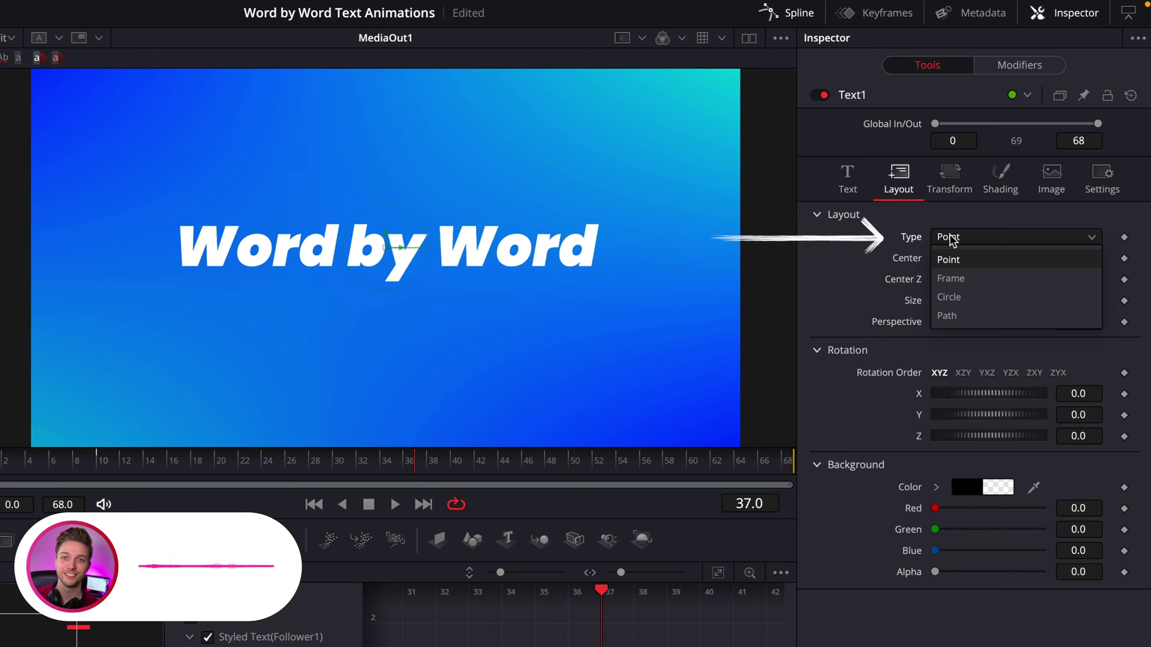
left_click(960, 280)
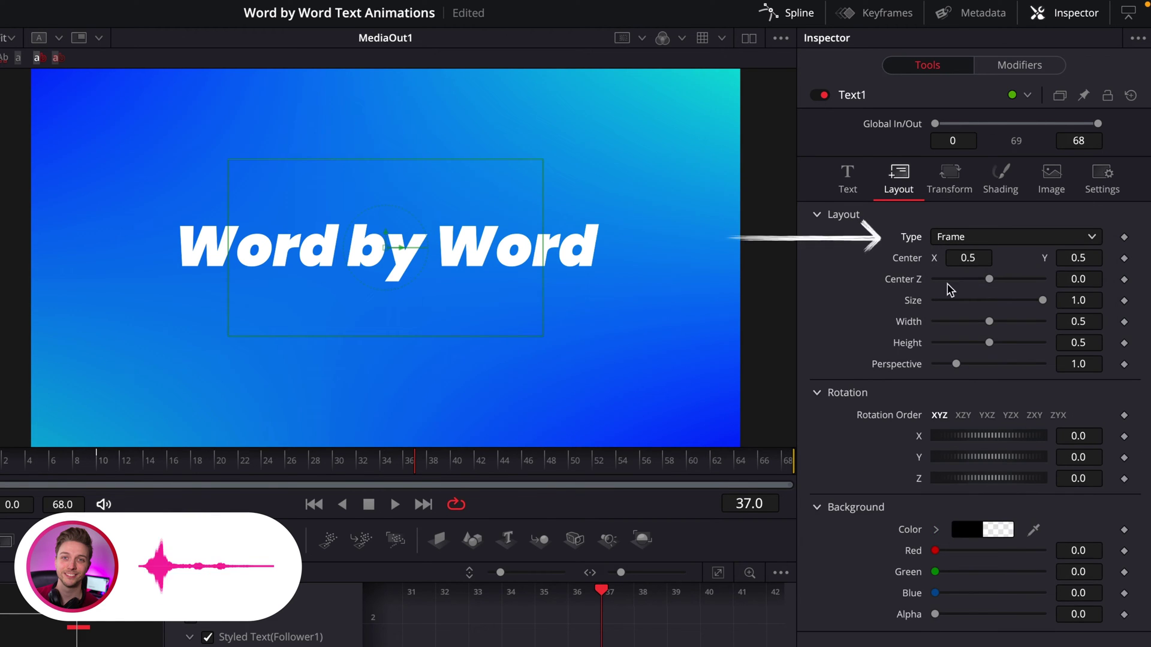
key("space")
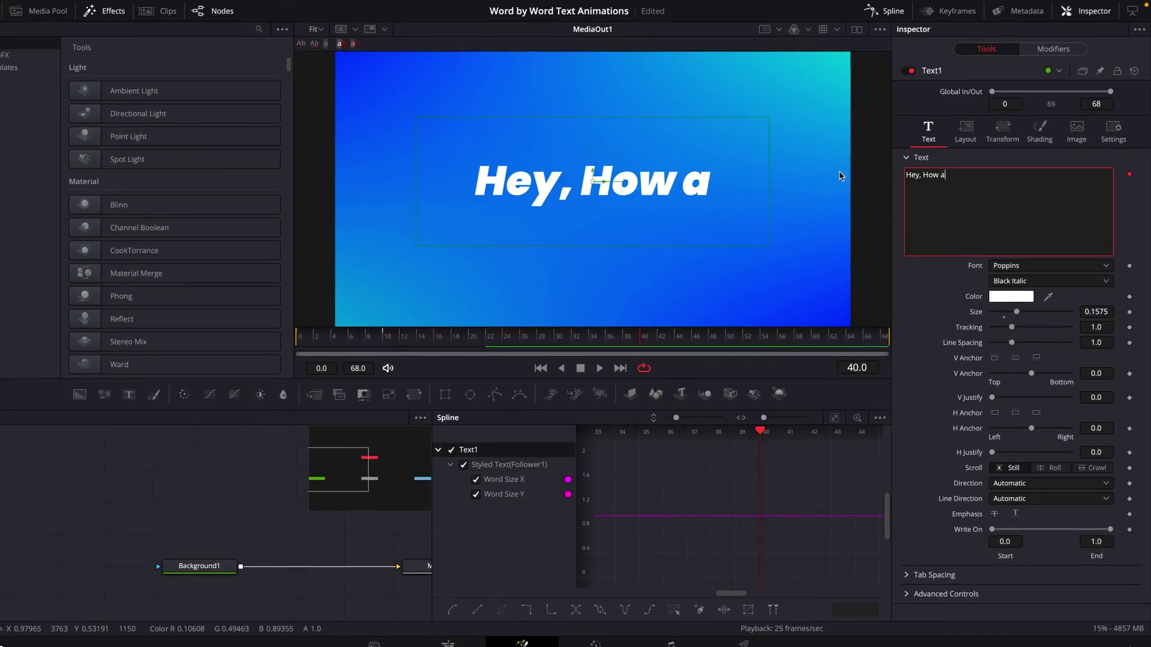
Step: Retype the title as 'Hey, How are you?', preview it, and apply it to track V2
type("re you?")
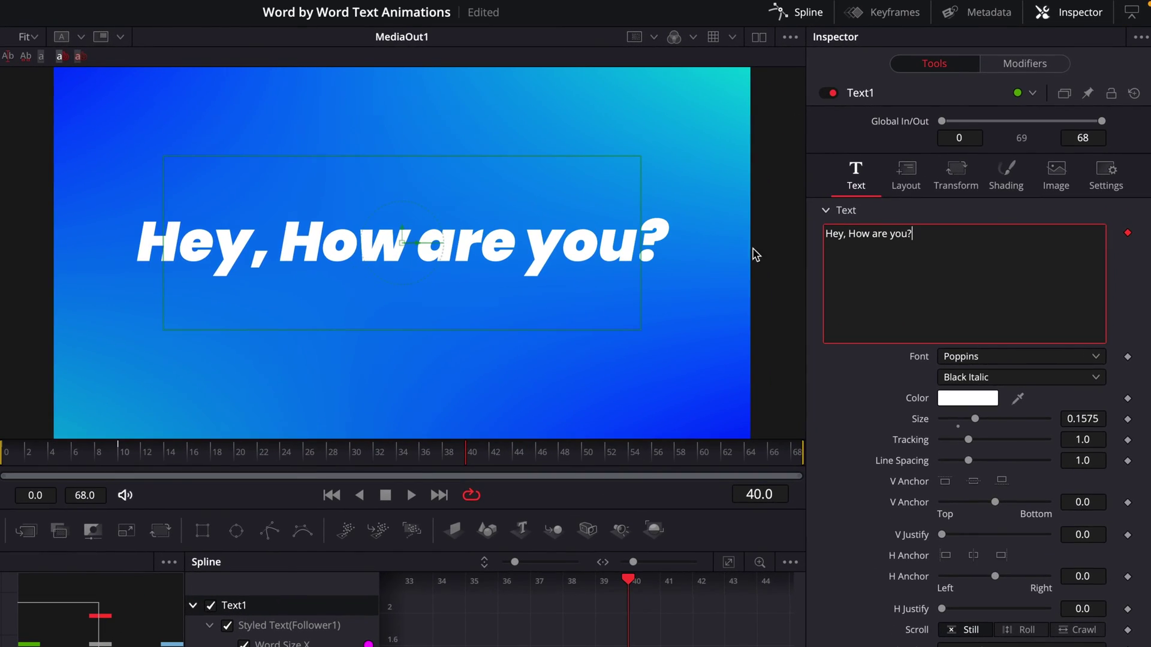
key("space")
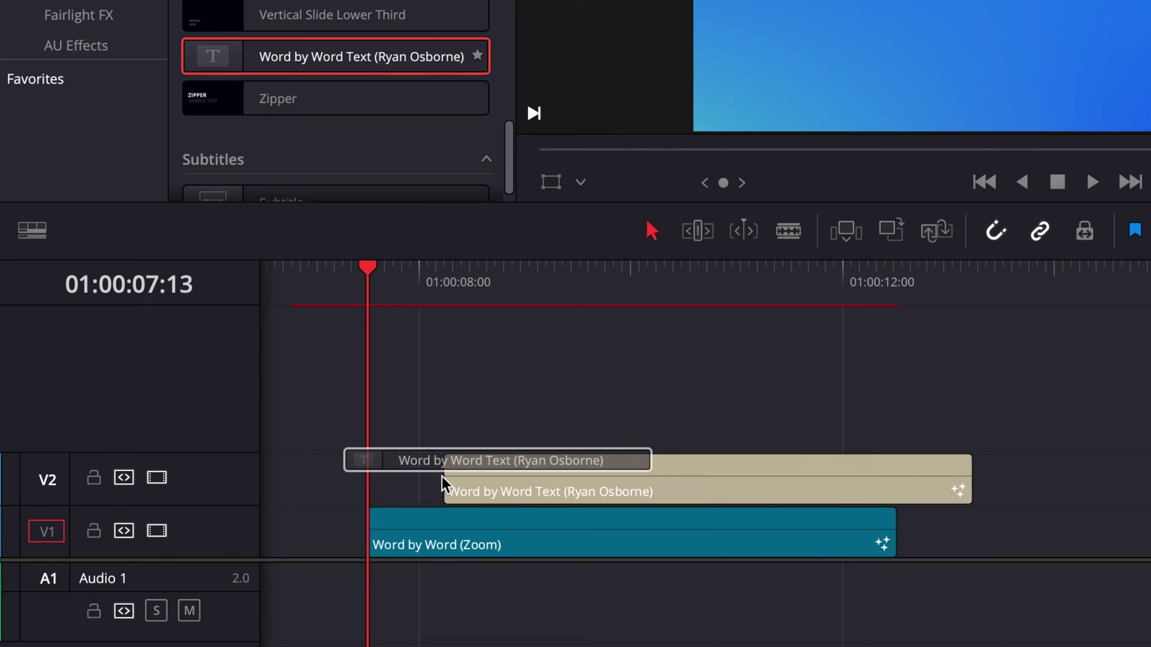
left_click_drag(442, 483, 368, 478)
key("space")
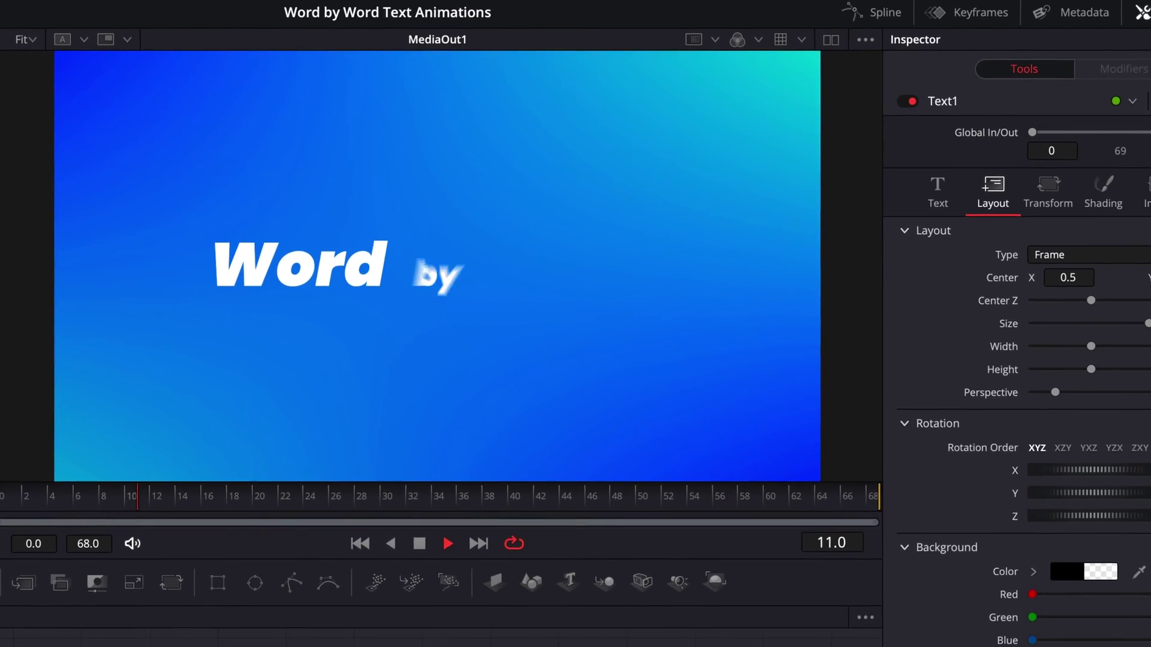
Step: Set Text1's Transform Pivot Y to 0.405 and replay from the first frame
left_click(60, 641)
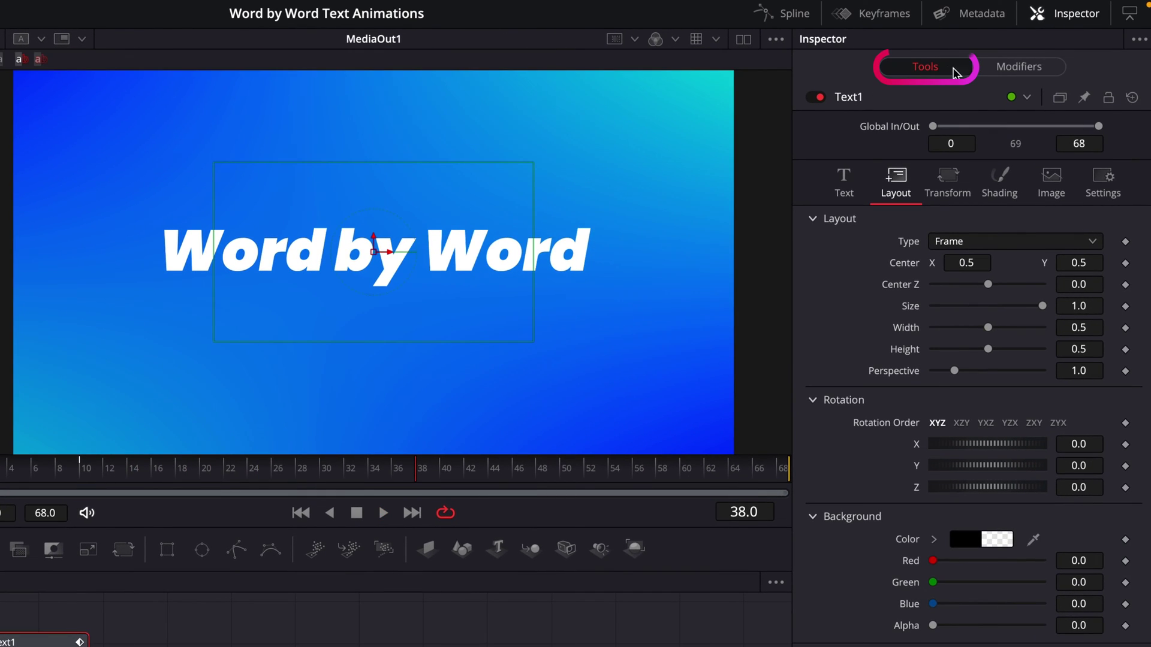
left_click(1022, 68)
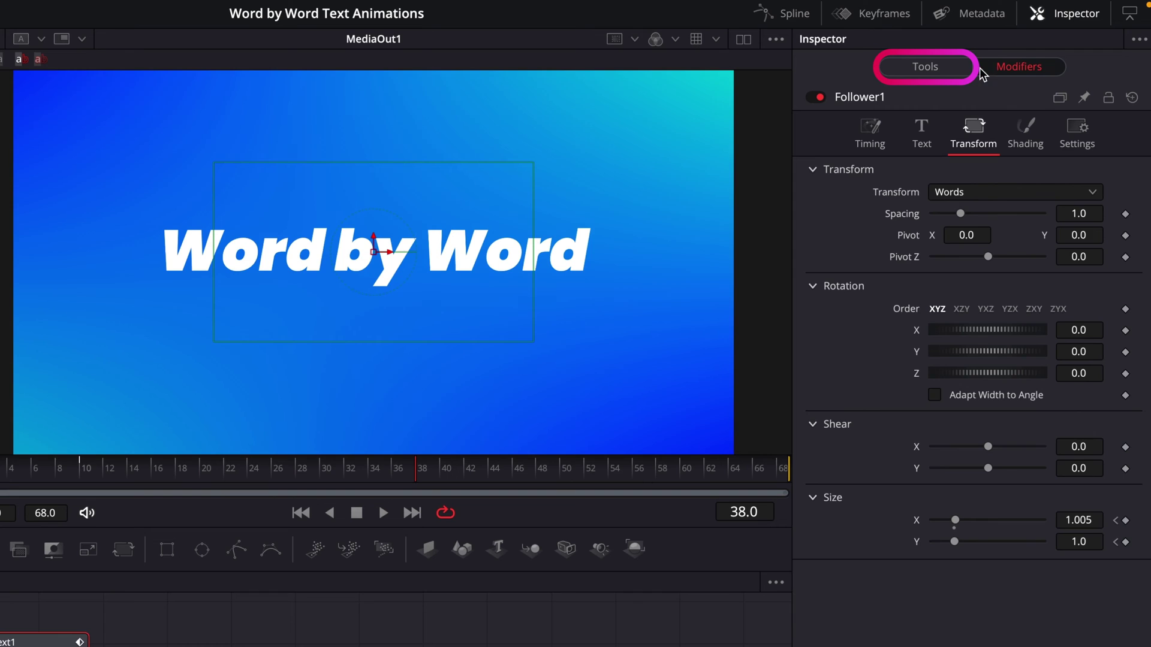
left_click(926, 70)
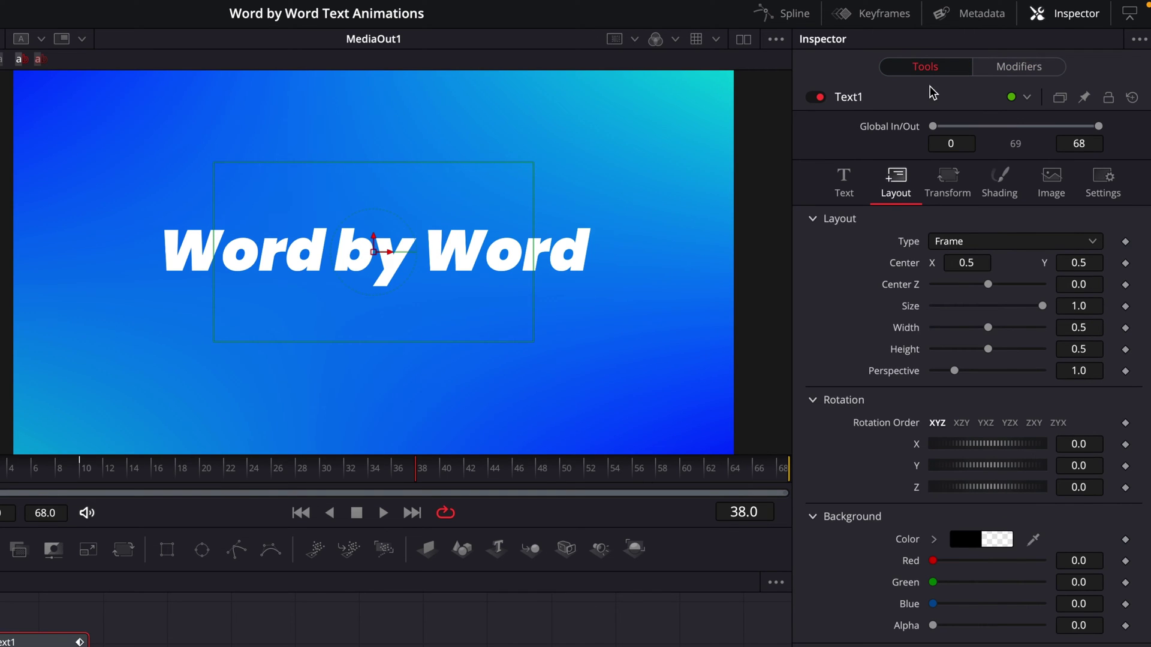
left_click(948, 182)
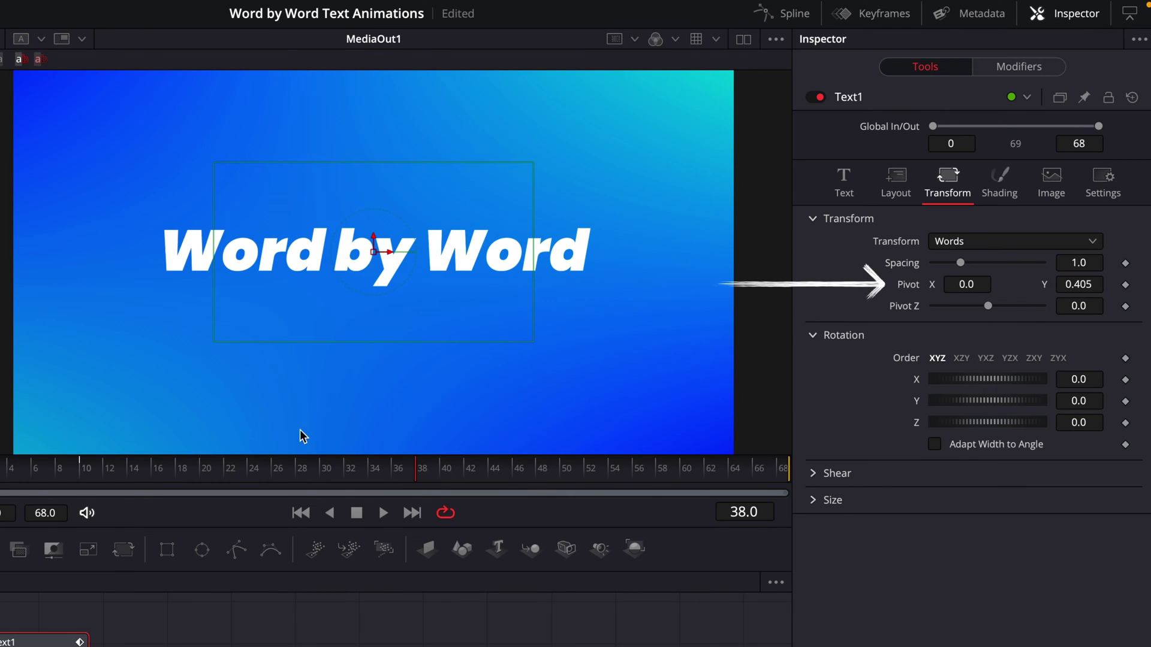
key("Home")
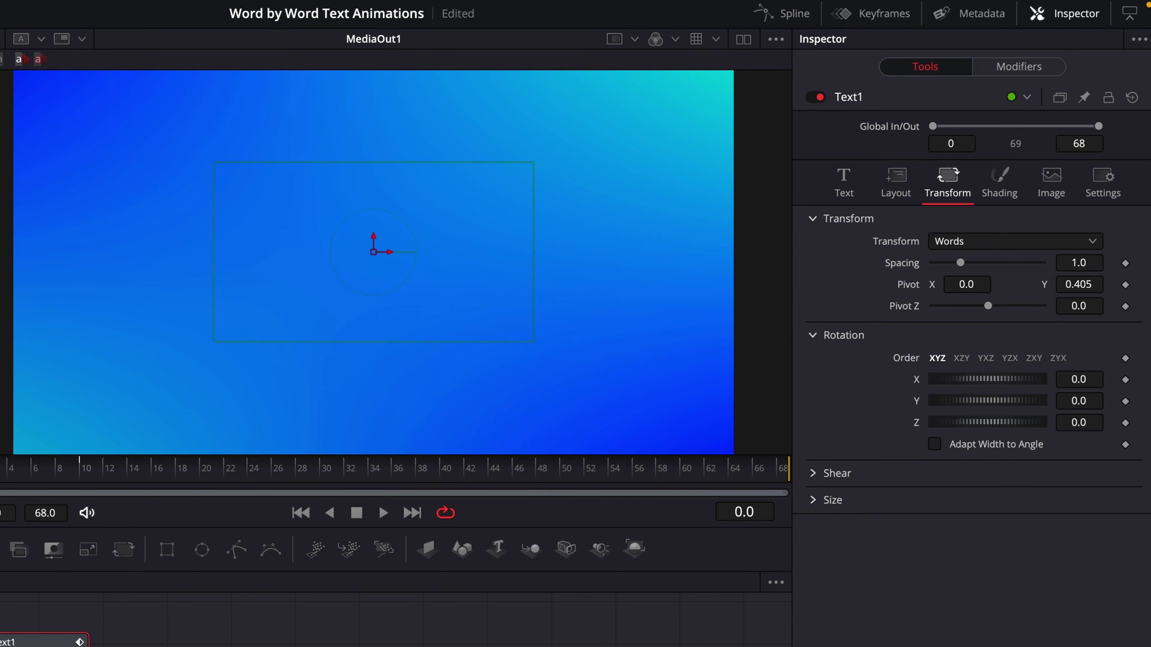
key("space")
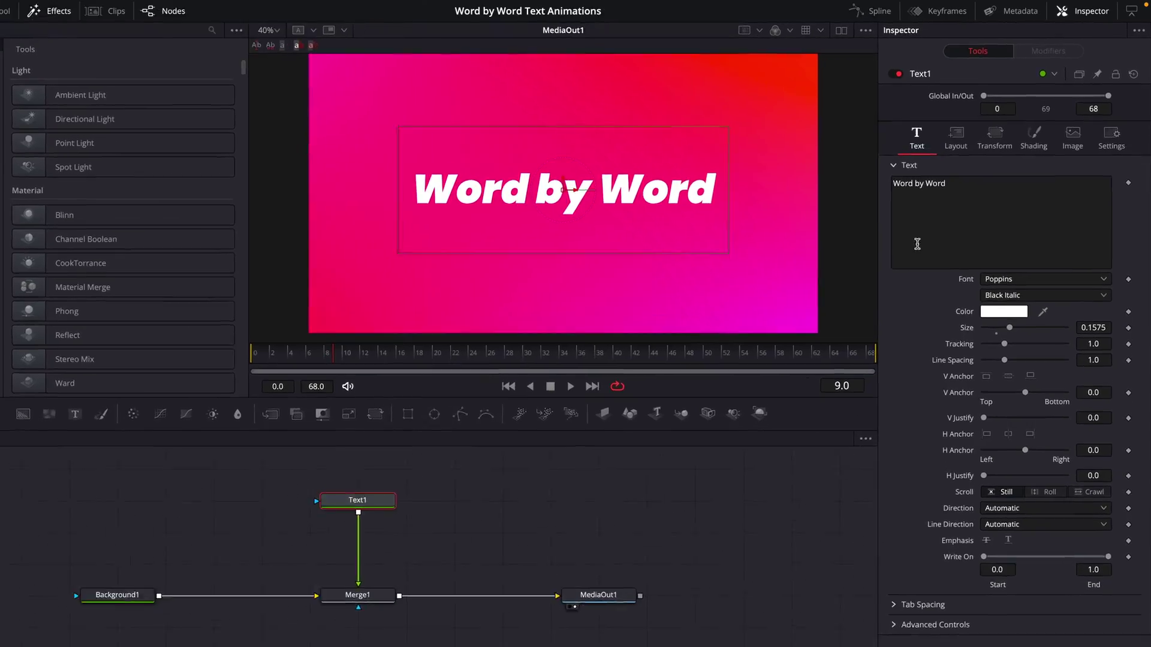
Step: Add a Follower to the text and set its Timing Order to Manual Curve
right_click(971, 189)
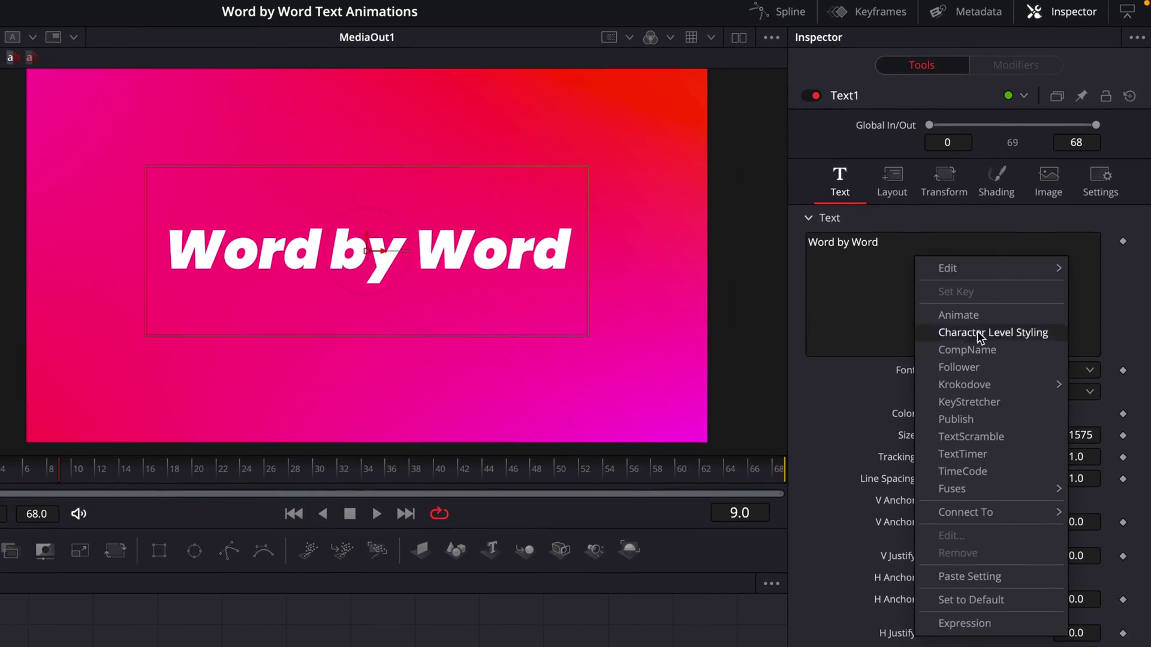
left_click(976, 368)
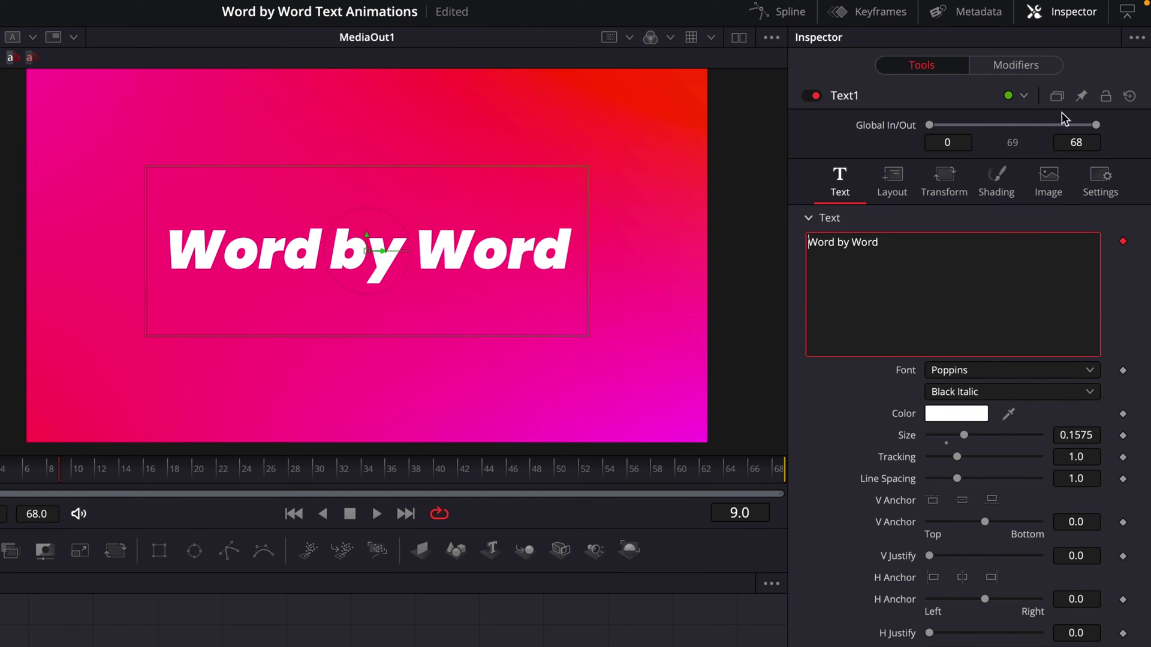
left_click(1036, 66)
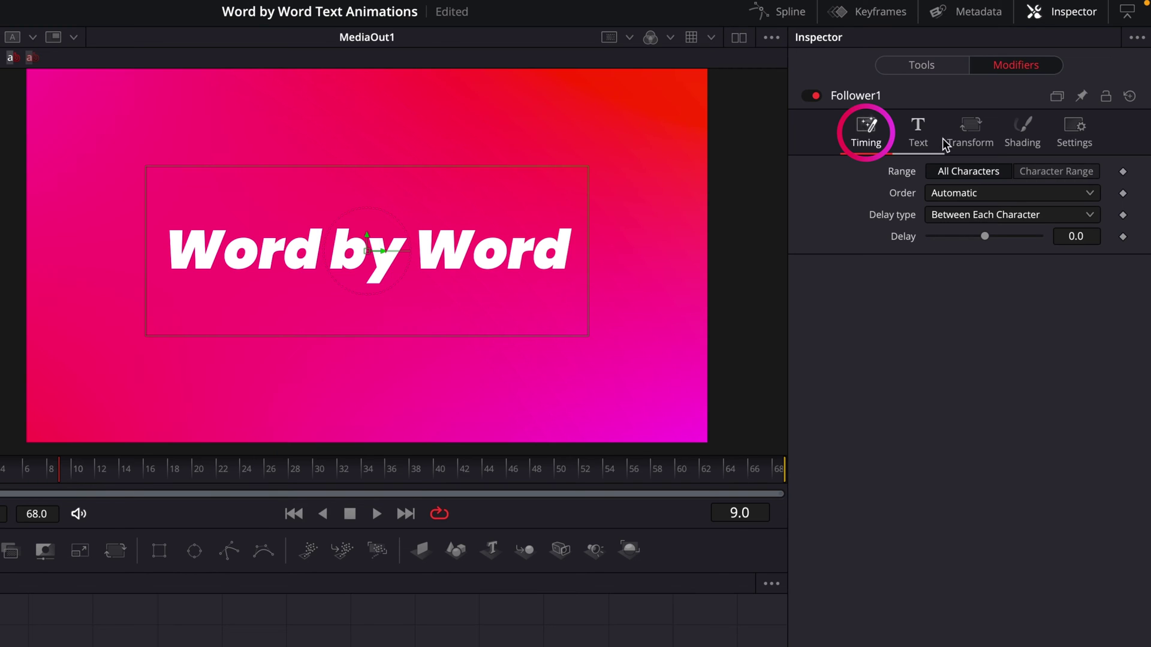
left_click(1001, 193)
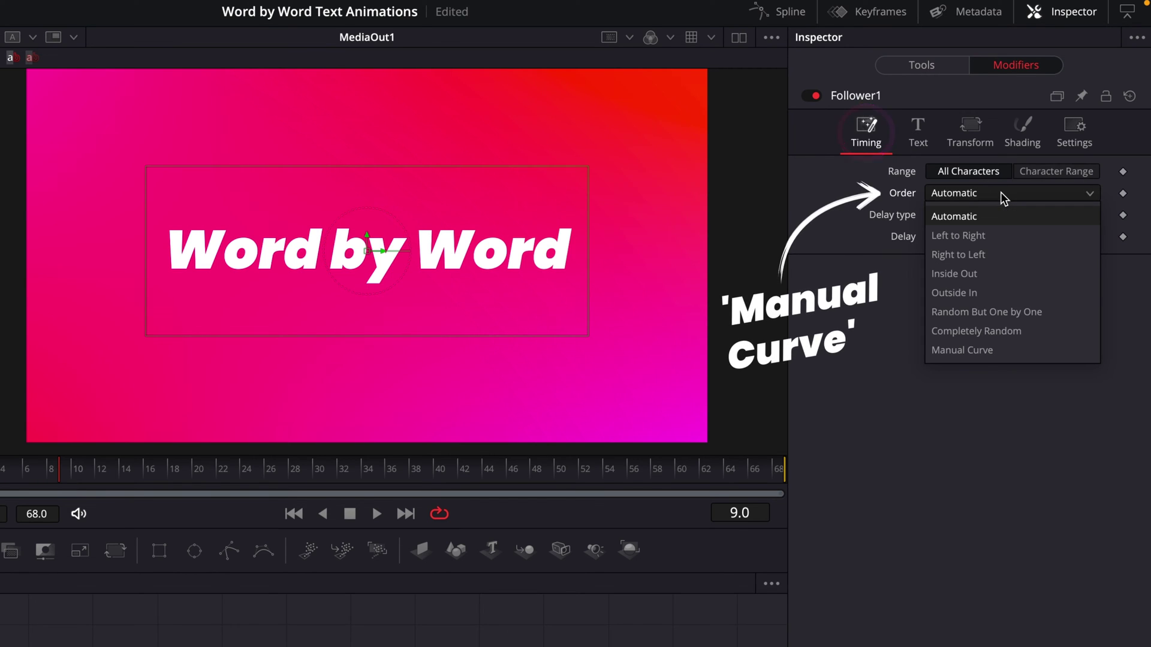
left_click(995, 351)
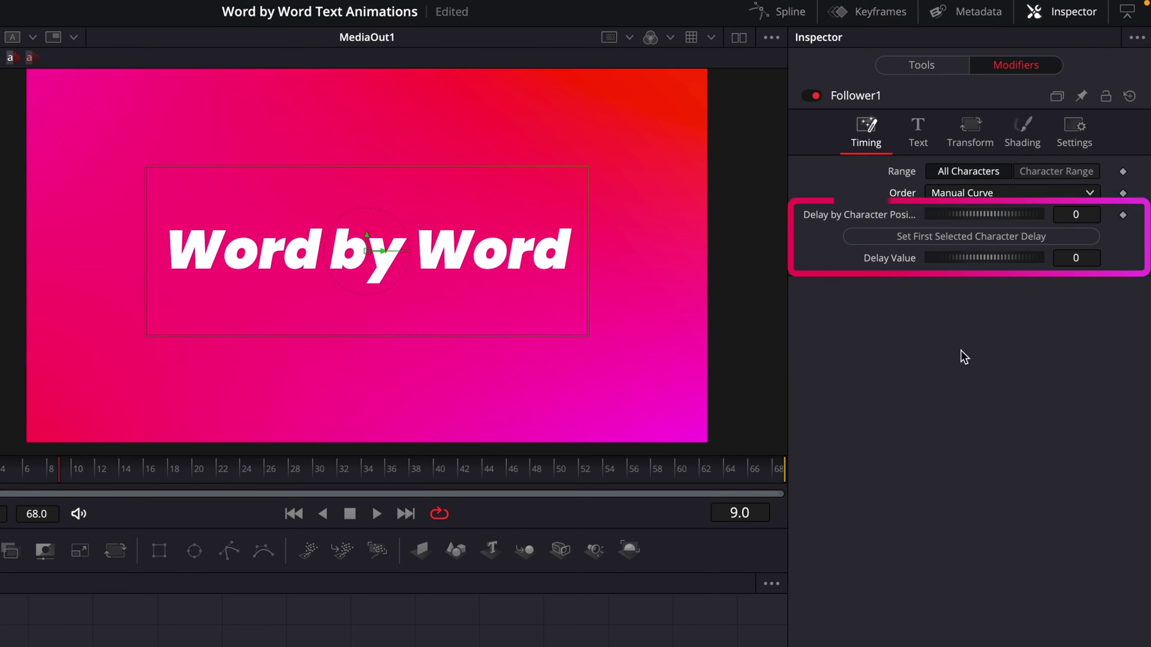
Step: Keyframe Delay by Character Position at 0 on frame 0 and fit its curve in the Spline editor
left_click_drag(102, 473, 1, 473)
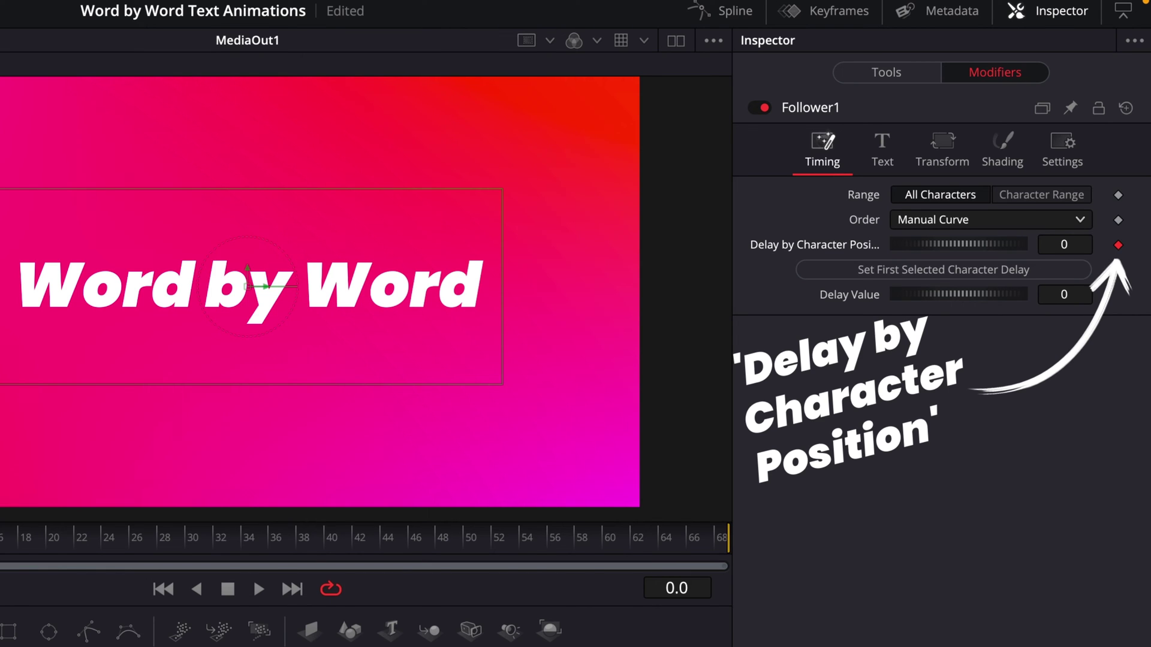
left_click(735, 18)
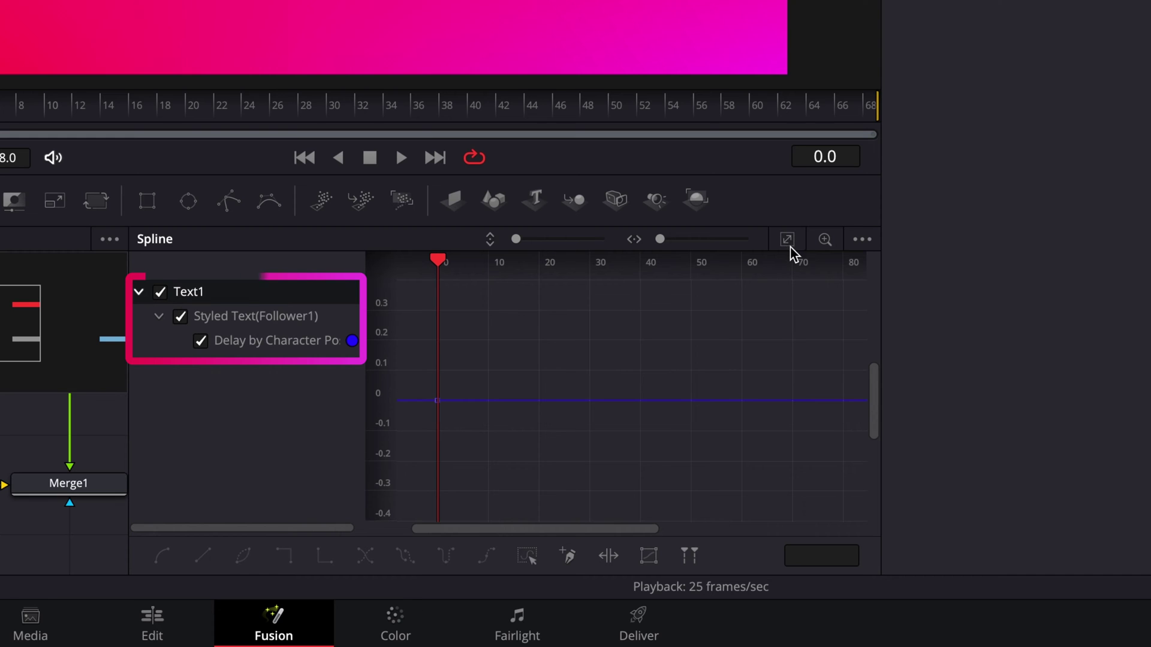
left_click(784, 245)
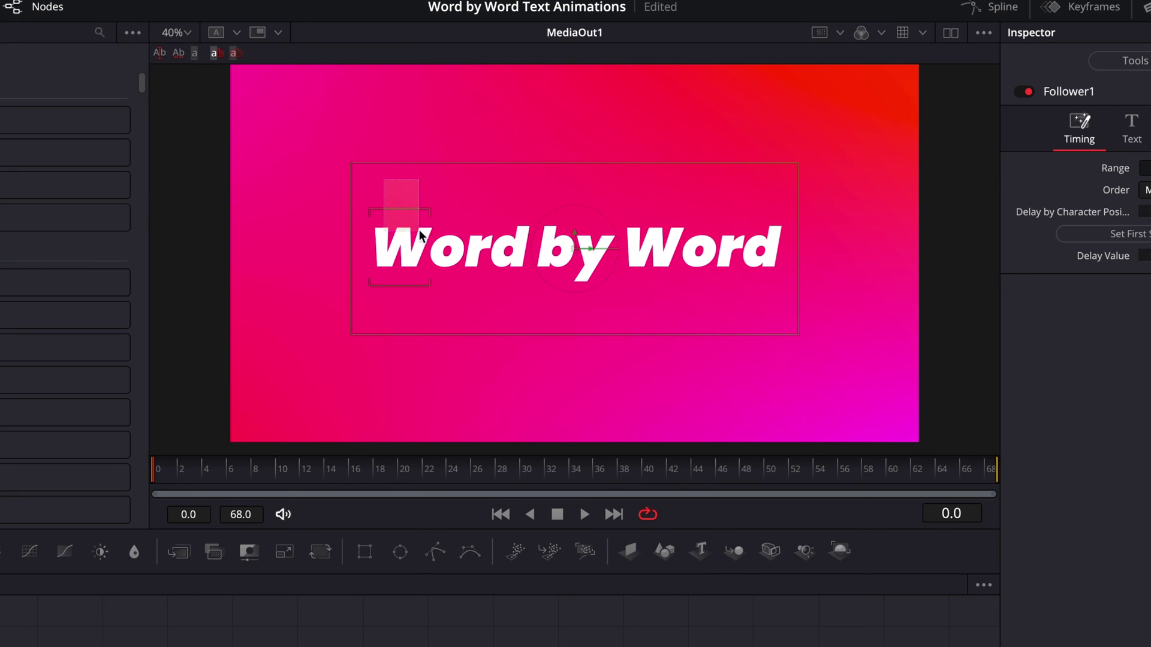
Step: Select each word in the viewer and set per-word delays, giving the second 'Word' 20 frames
left_click_drag(419, 233, 511, 262)
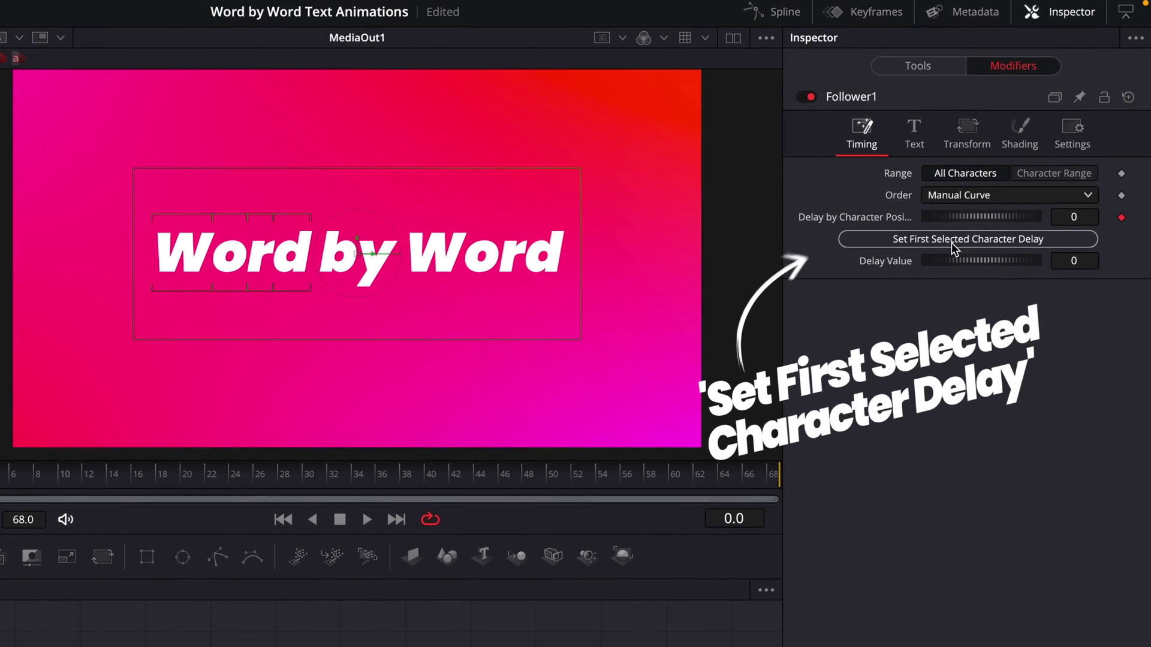
left_click(951, 239)
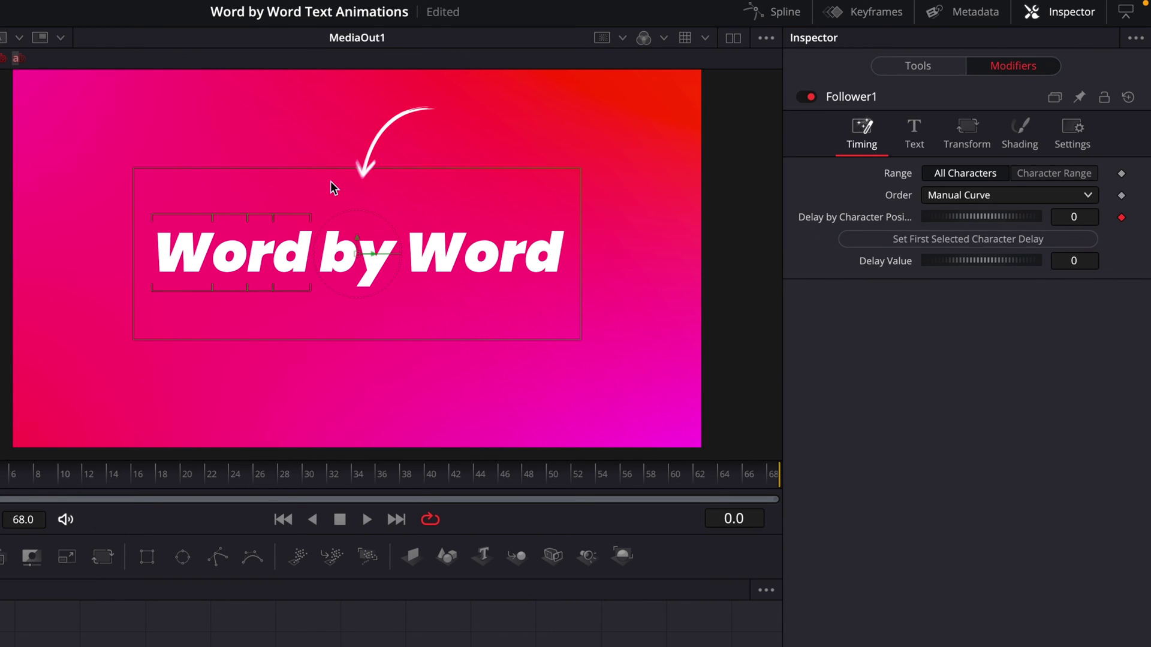
left_click_drag(325, 226, 391, 226)
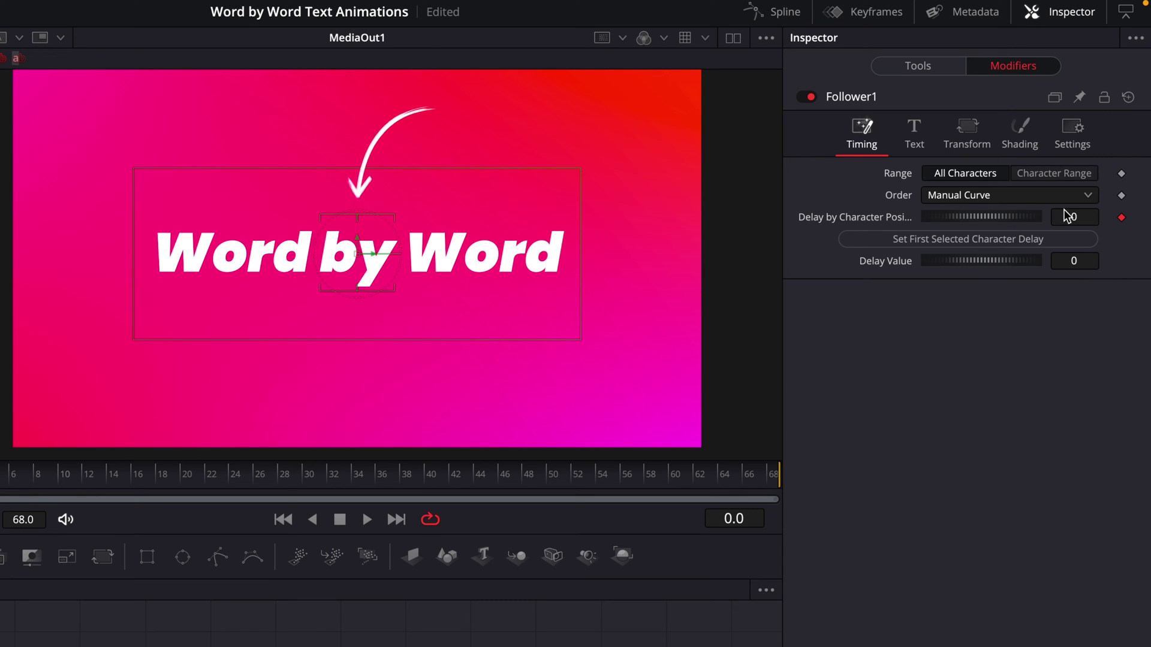
type("1")
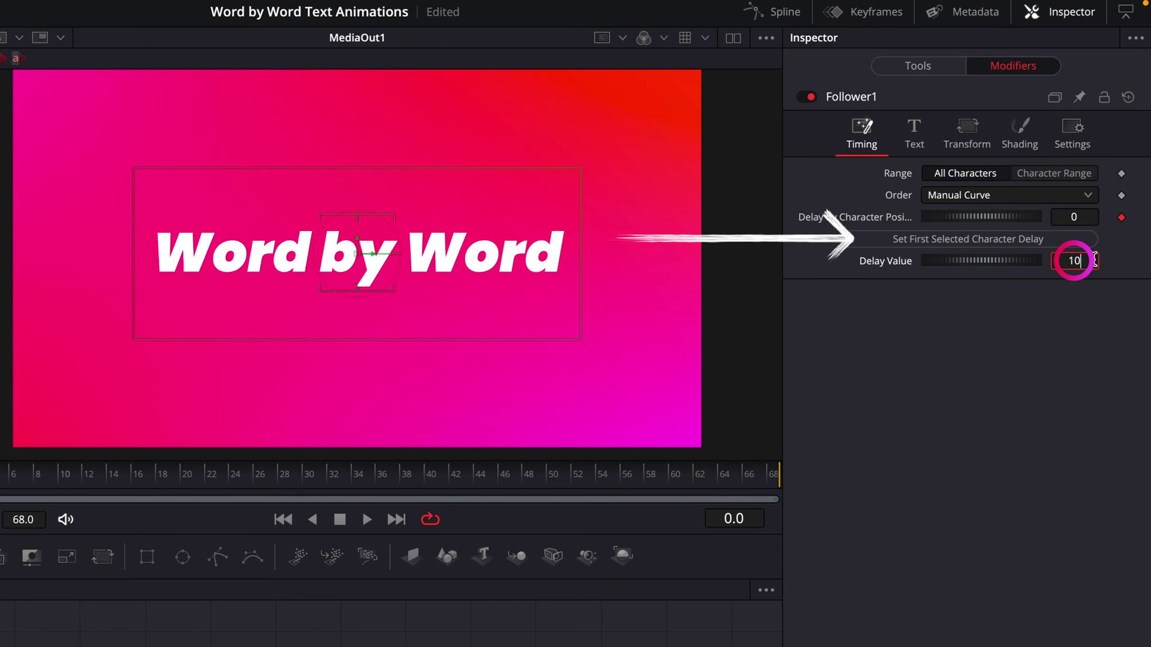
left_click(1037, 234)
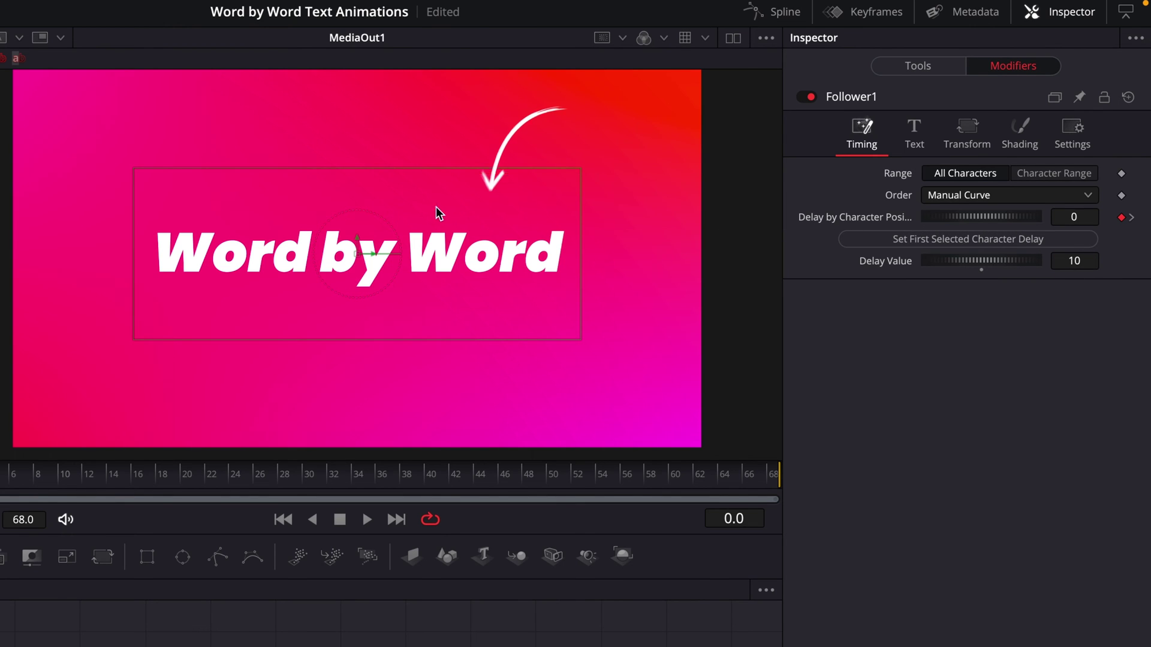
left_click_drag(437, 207, 551, 271)
left_click(1081, 261)
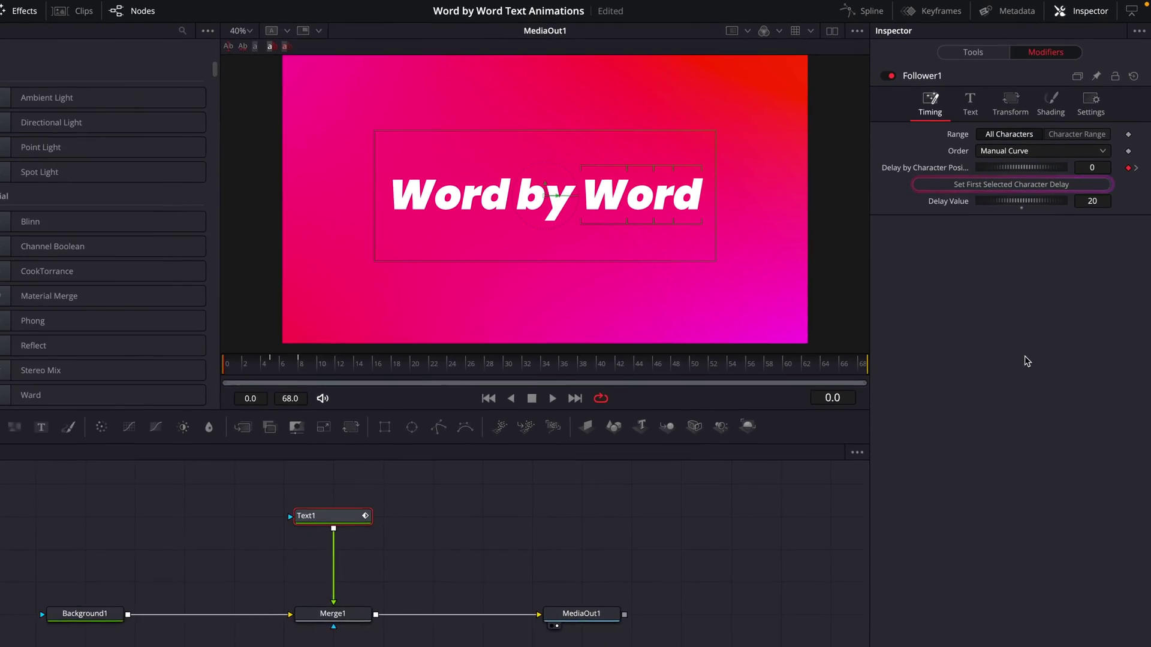
Step: Set all Delay by Character Position keyframes to Step In so the delay jumps 0, 10, 20
left_click(887, 10)
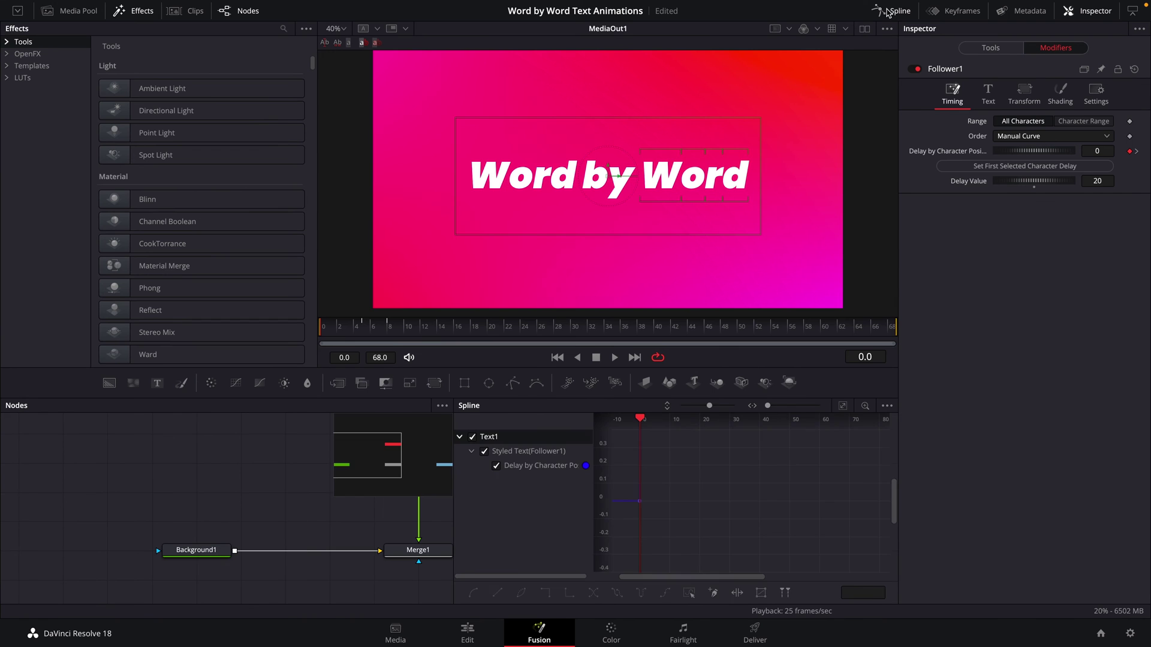
left_click(872, 343)
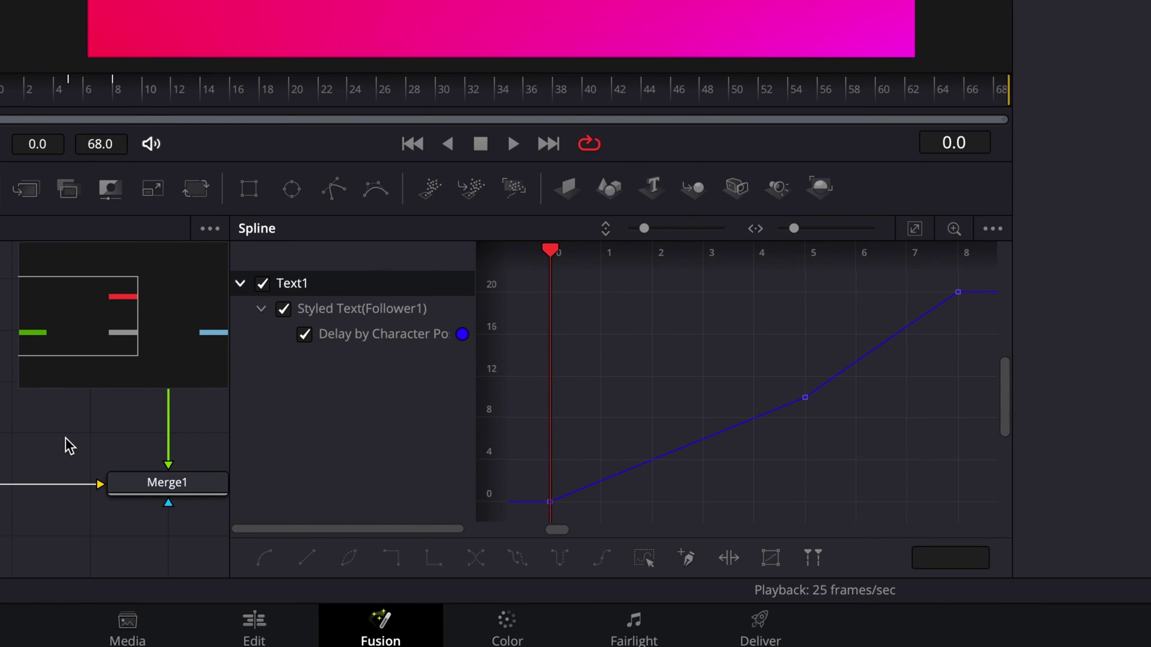
scroll(70, 446, "left", 3)
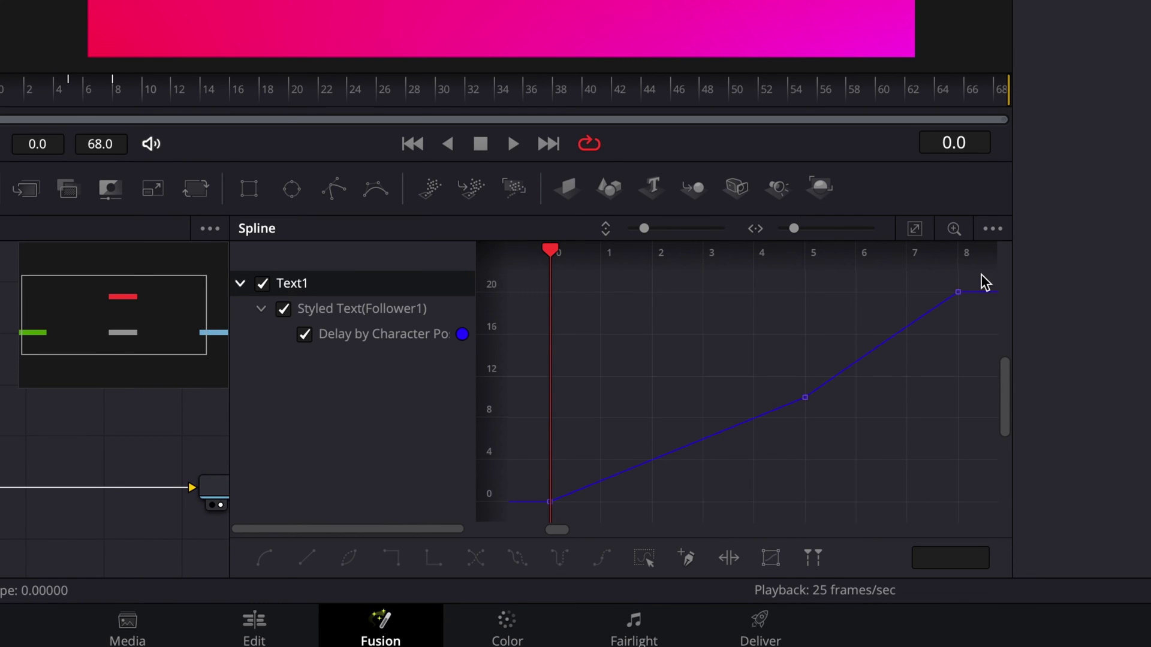
left_click_drag(982, 281, 496, 524)
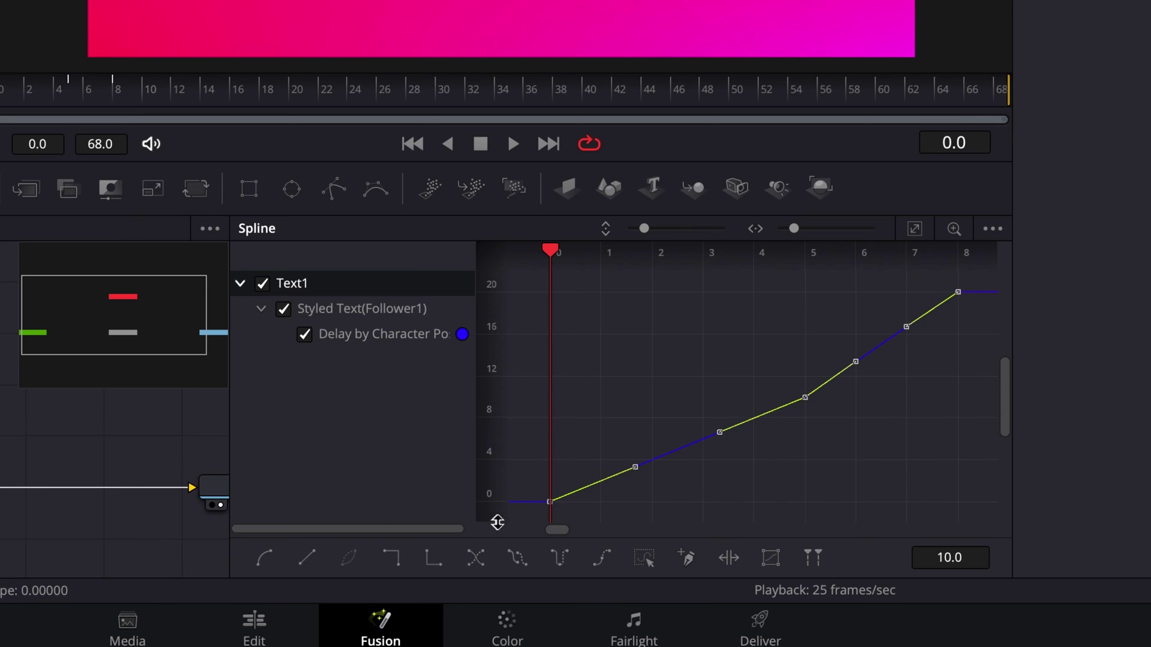
left_click(392, 559)
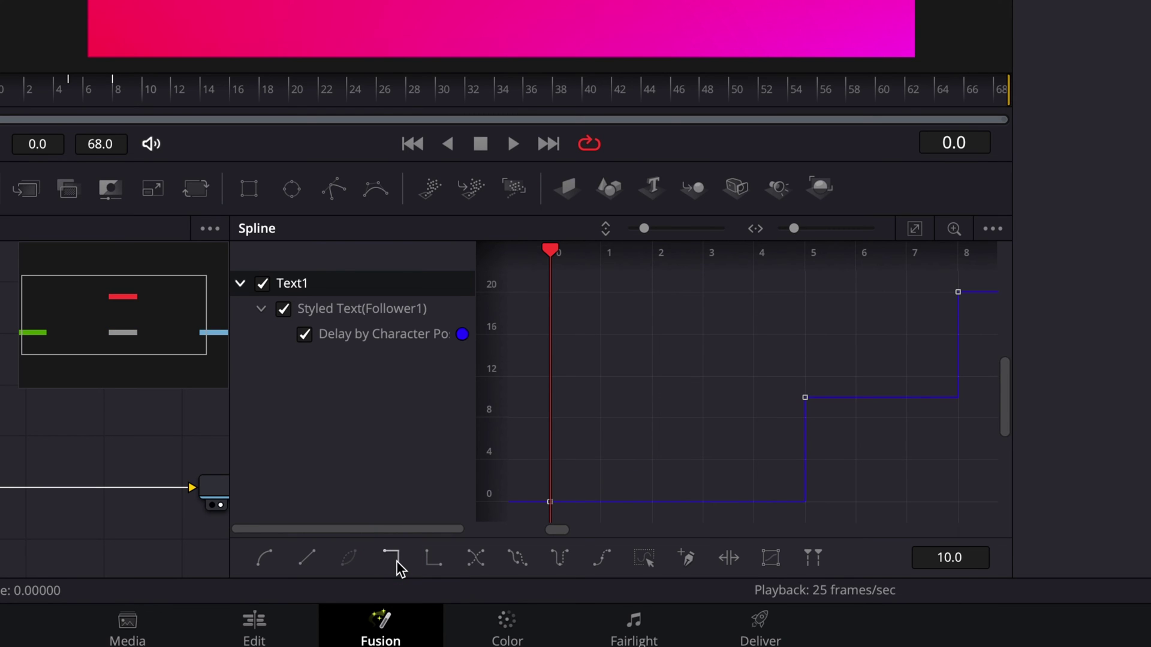
left_click(286, 307)
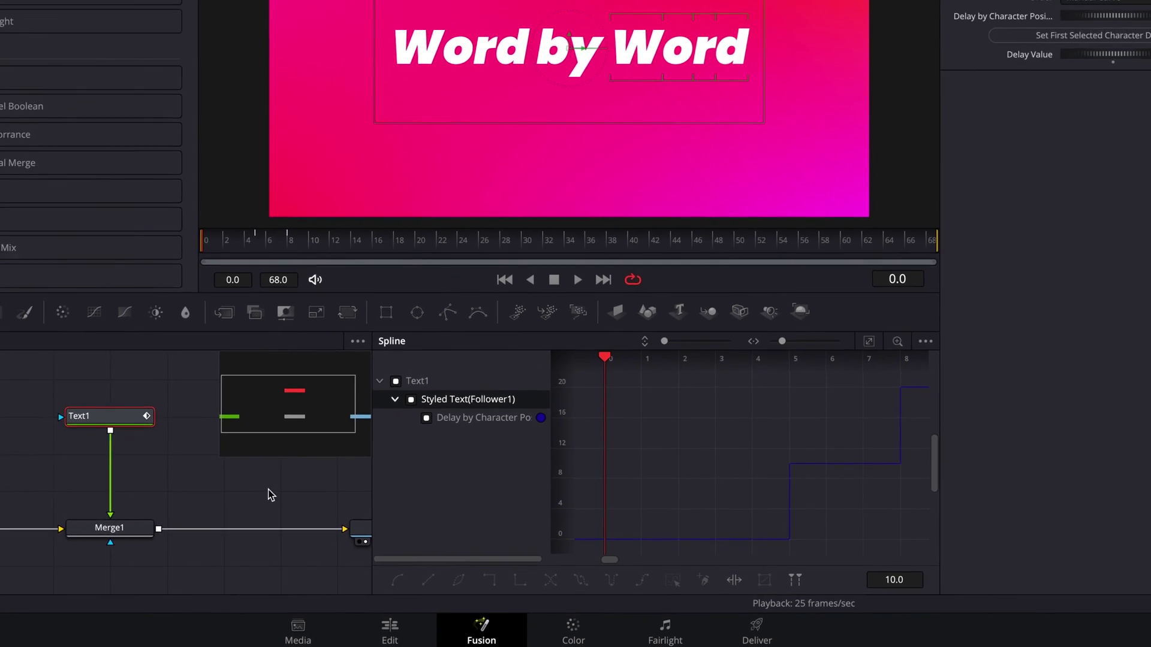
Step: Keyframe Follower1's Shading Position Offset Y so words start higher (2.347 at frame 0) and drop into place
left_click(901, 14)
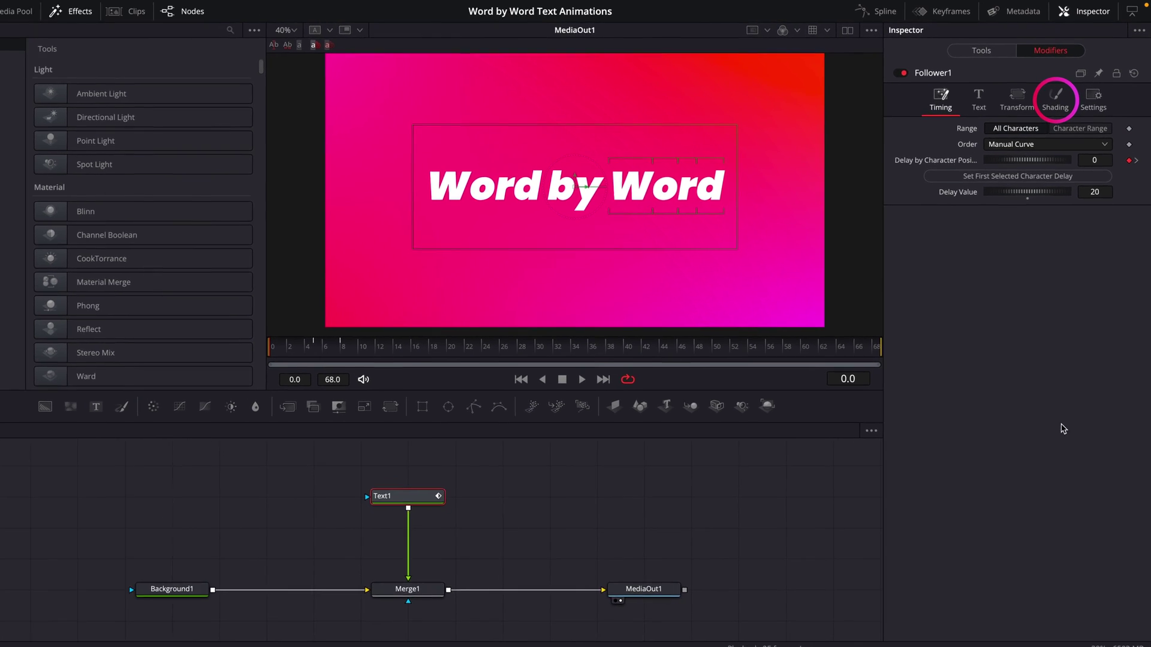
left_click(1056, 103)
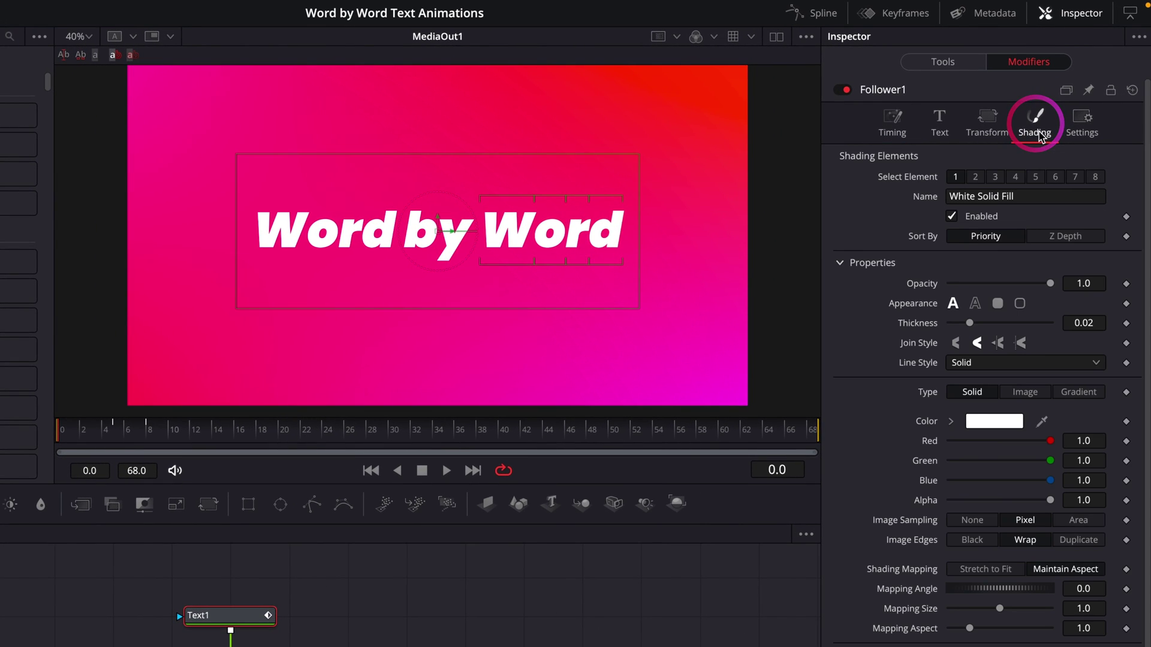
scroll(890, 541, "down", 3)
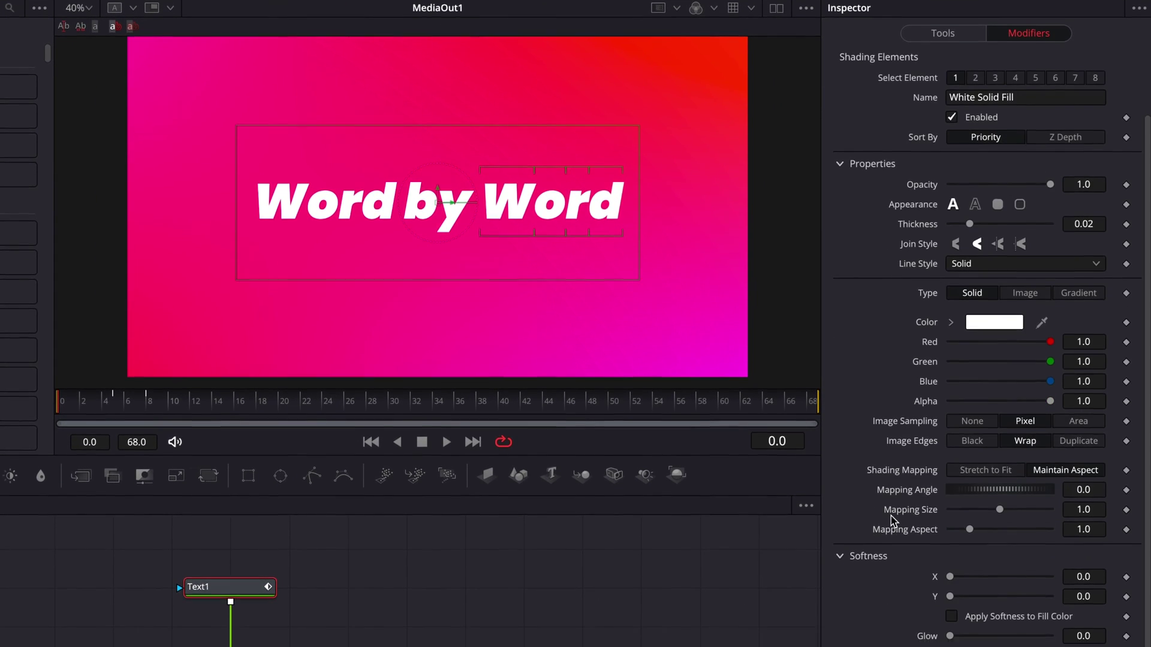
left_click(868, 645)
scroll(882, 470, "down", 2)
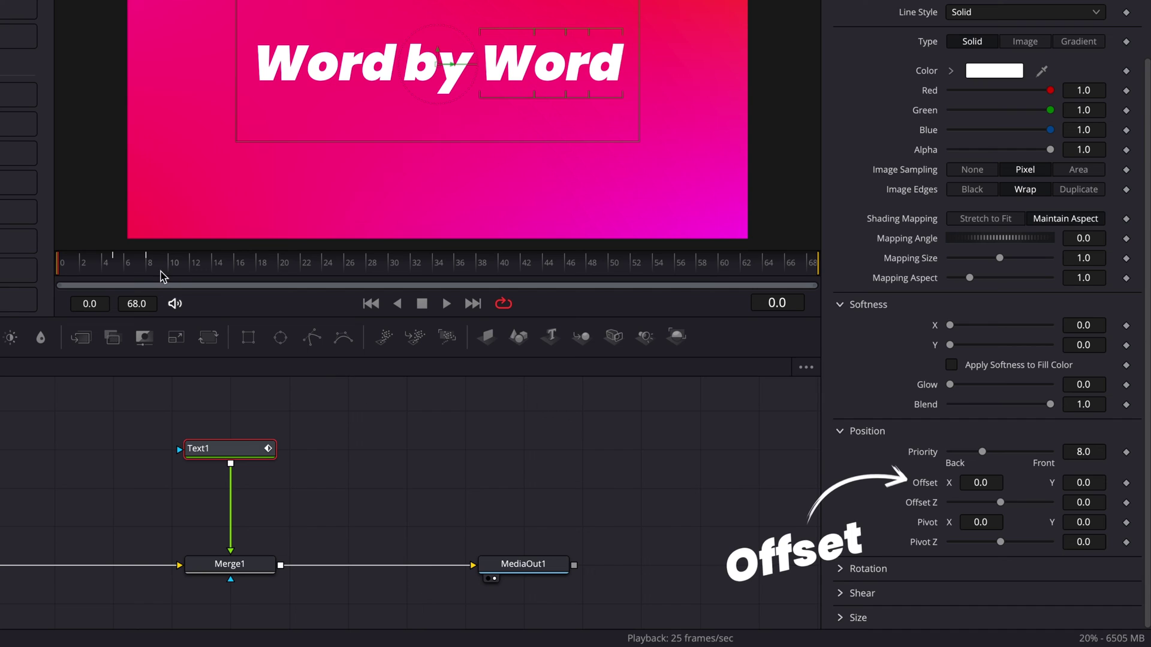
left_click_drag(162, 277, 207, 277)
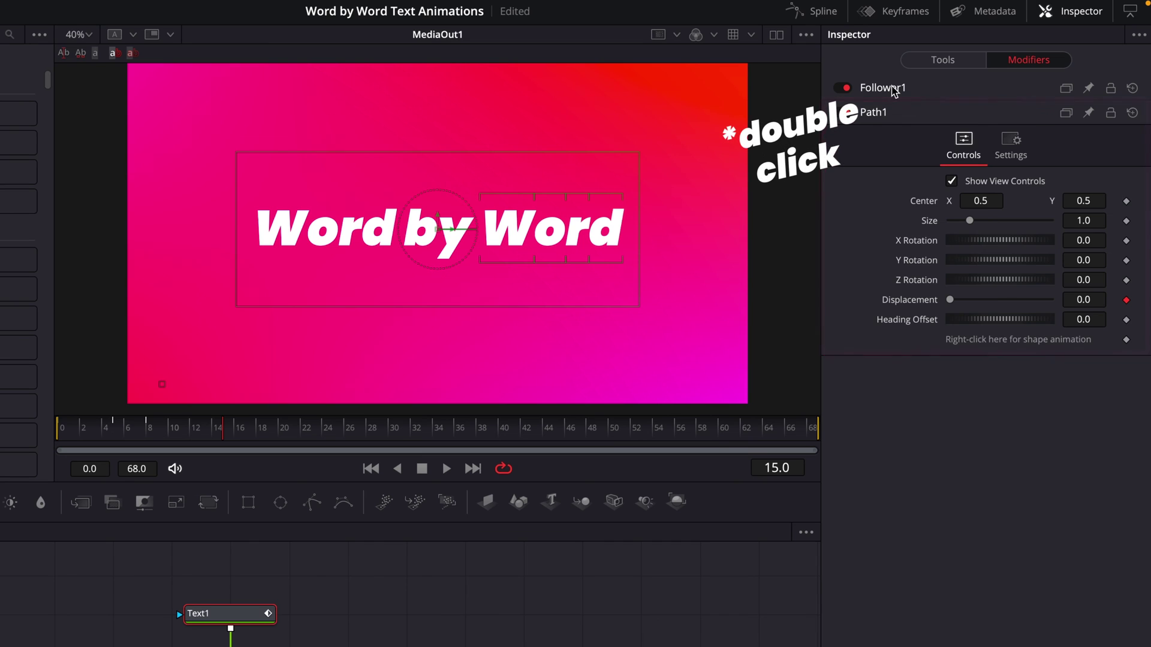
double_click(893, 90)
scroll(857, 336, "down", 5)
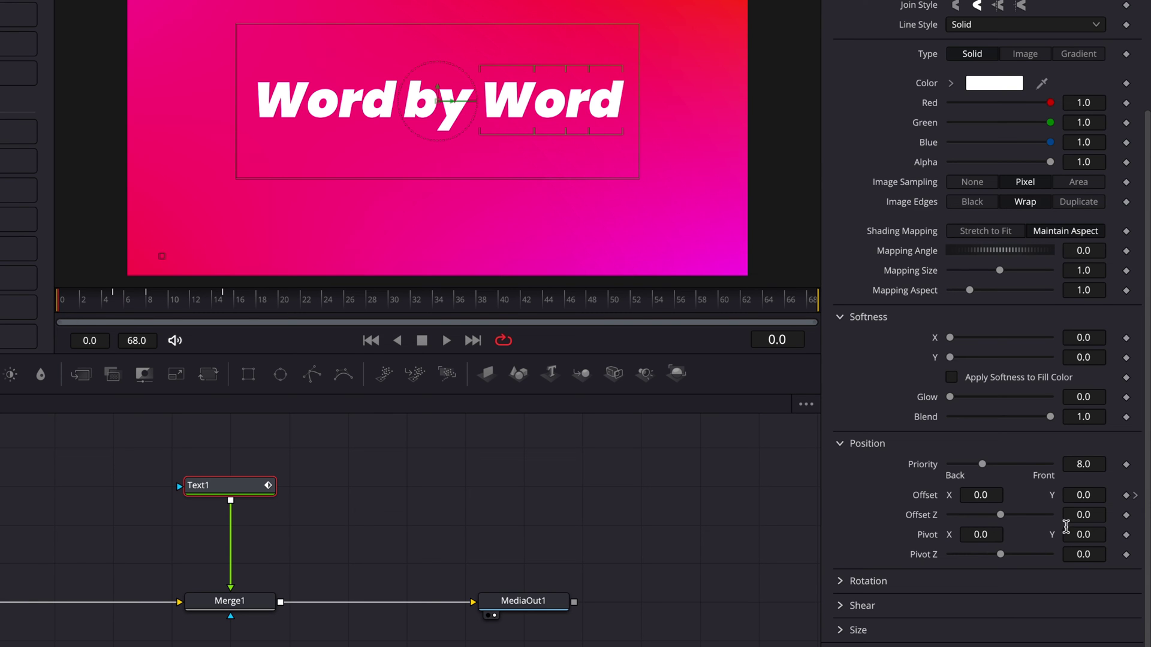
left_click_drag(1079, 494, 479, 590)
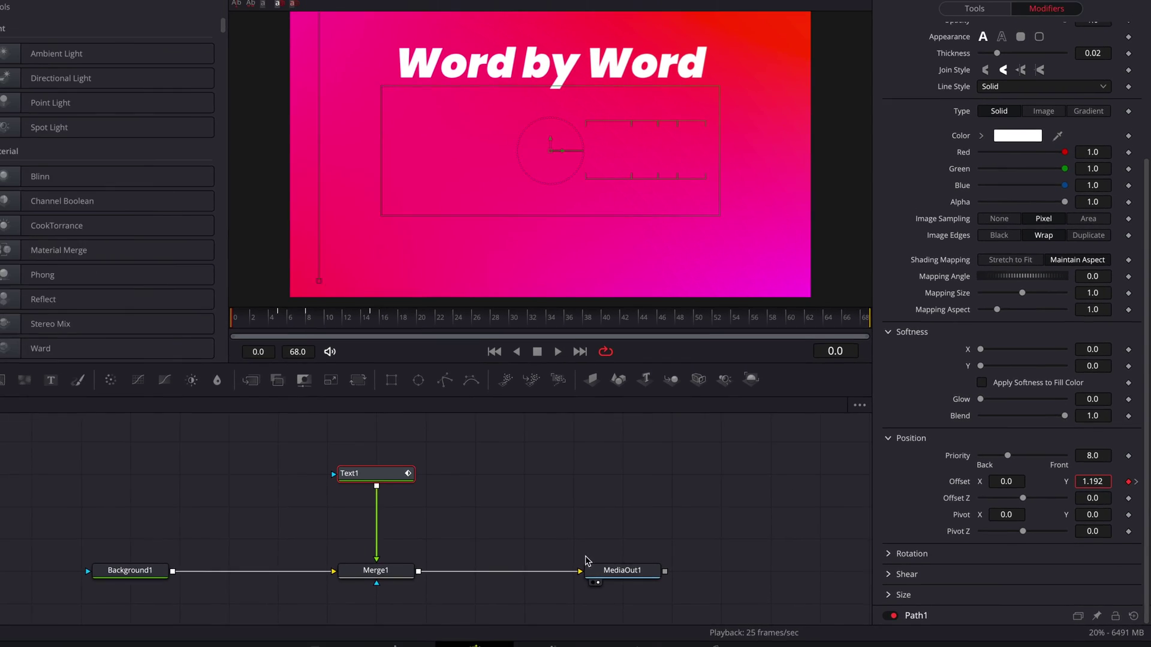
key("space")
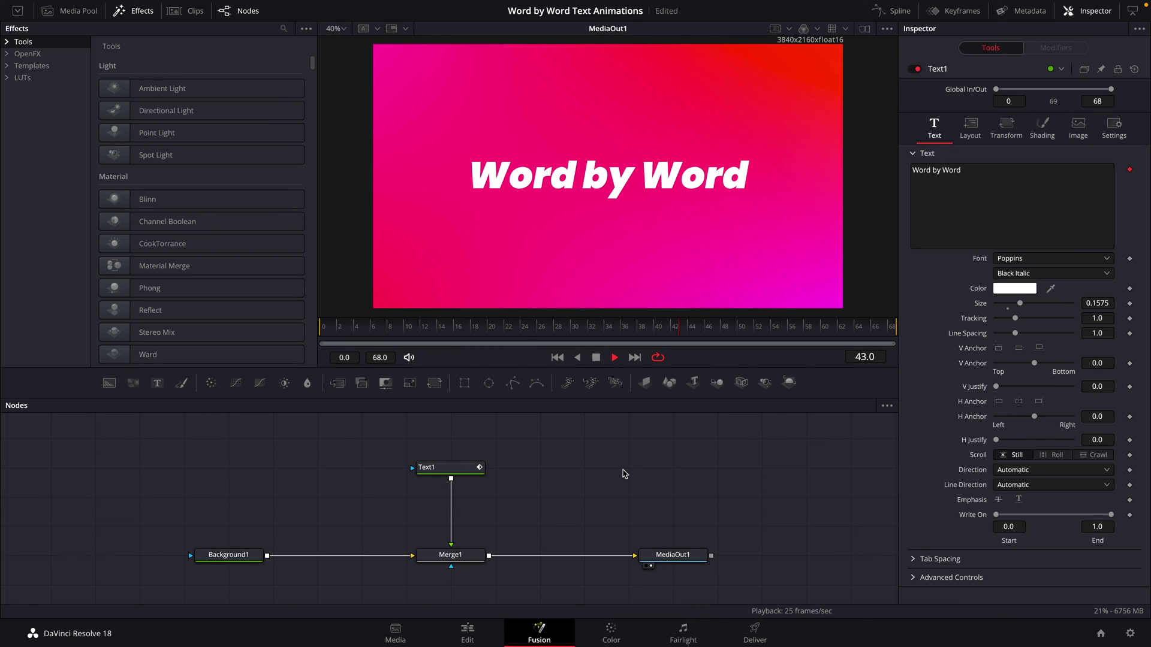
Step: Apply Out Back Cubic easing to all keys on Text1's path Displacement curve and preview the bounce
left_click(874, 17)
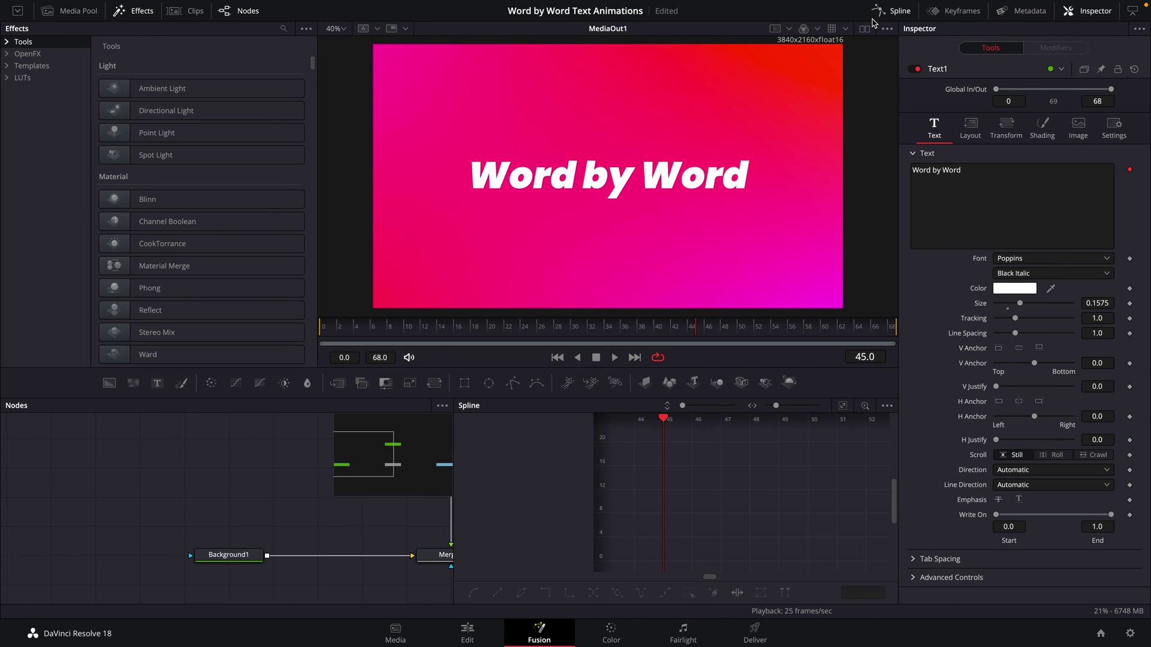
left_click_drag(395, 528, 161, 525)
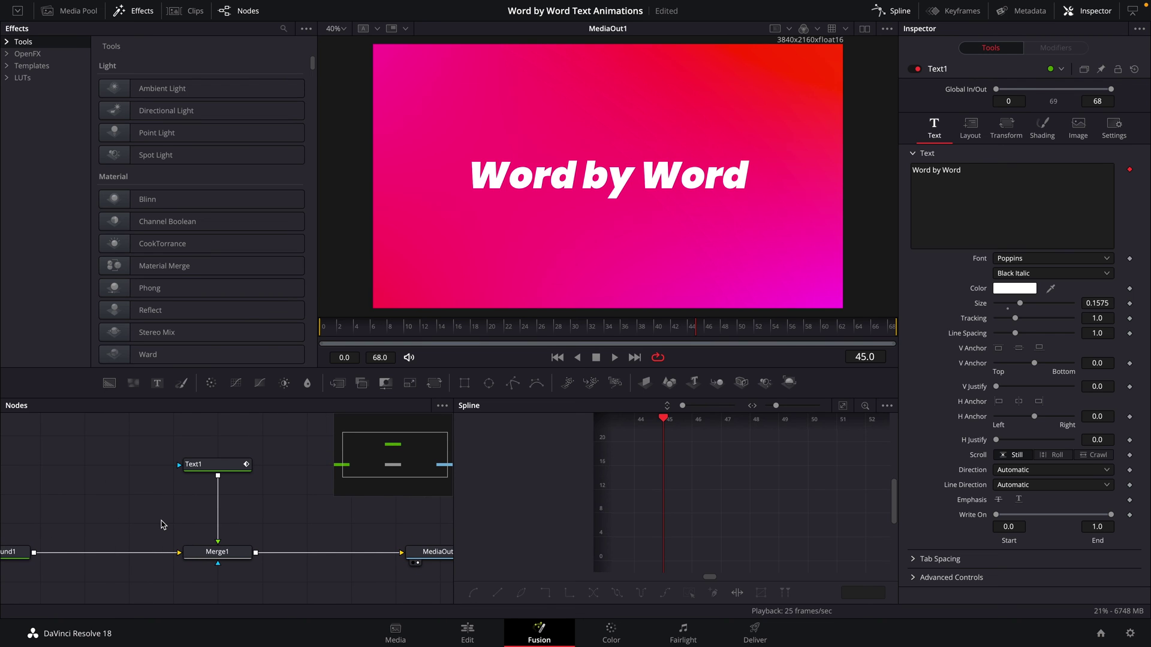
left_click(217, 464)
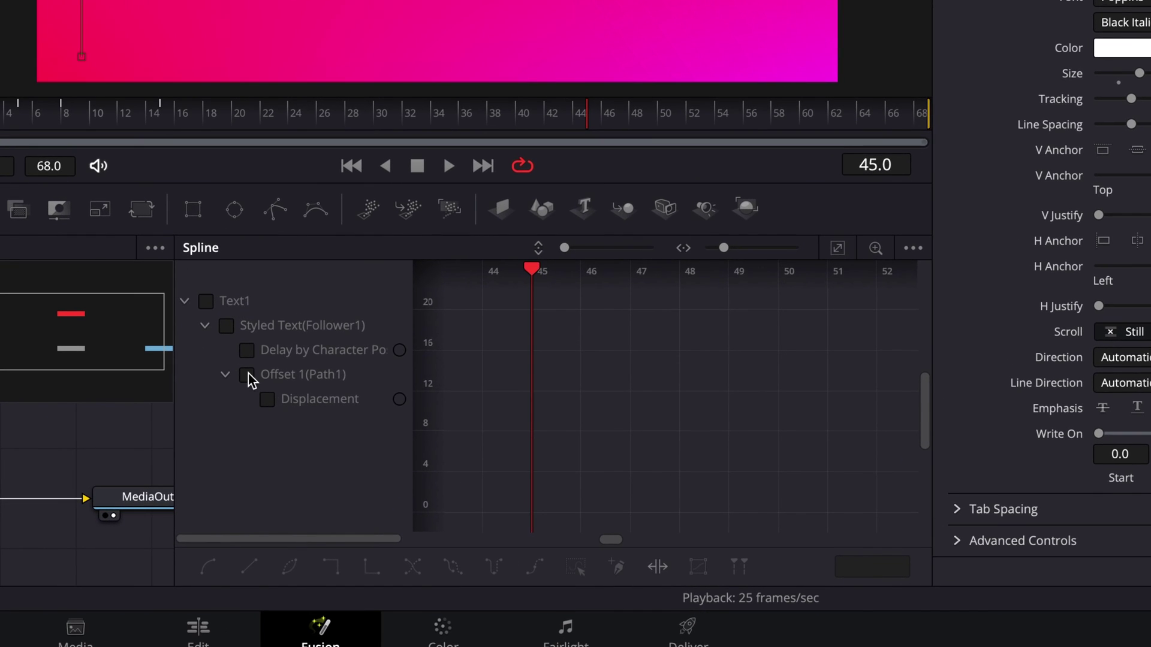
left_click(247, 374)
left_click(838, 249)
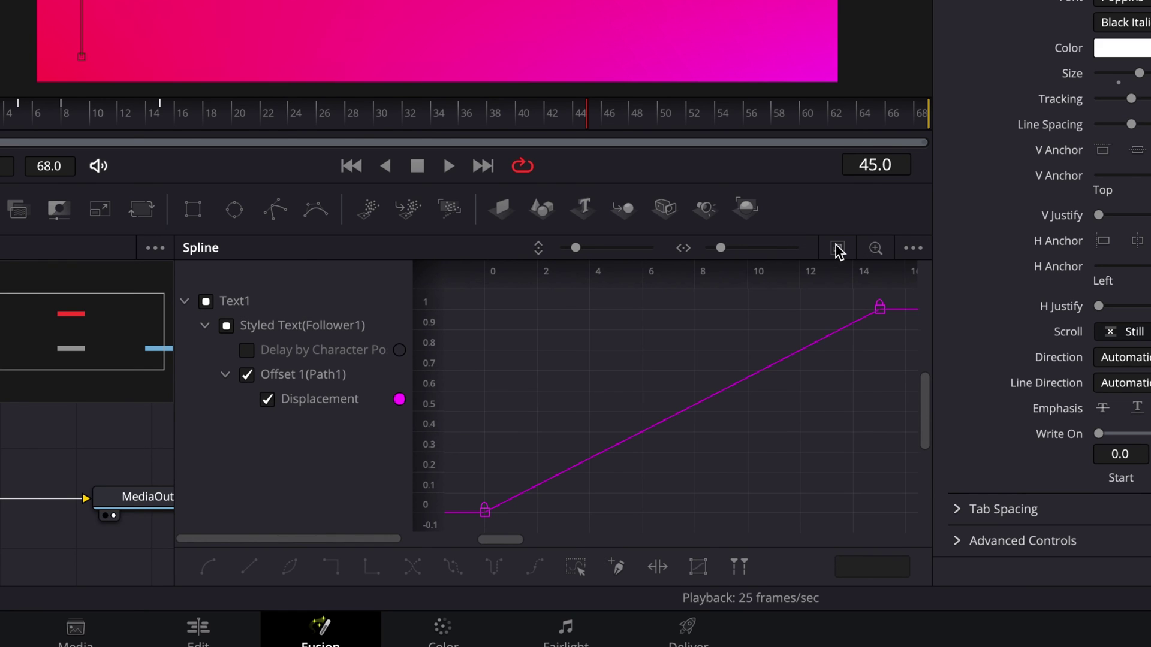
key("ctrl+a")
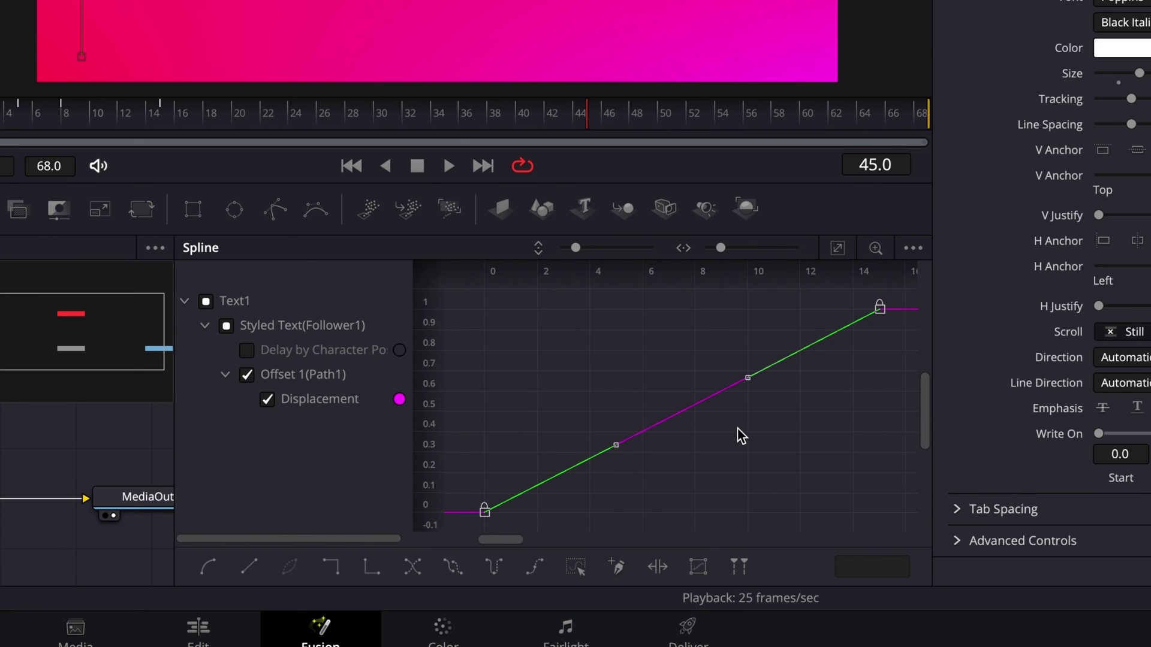
right_click(737, 427)
mouse_move(822, 144)
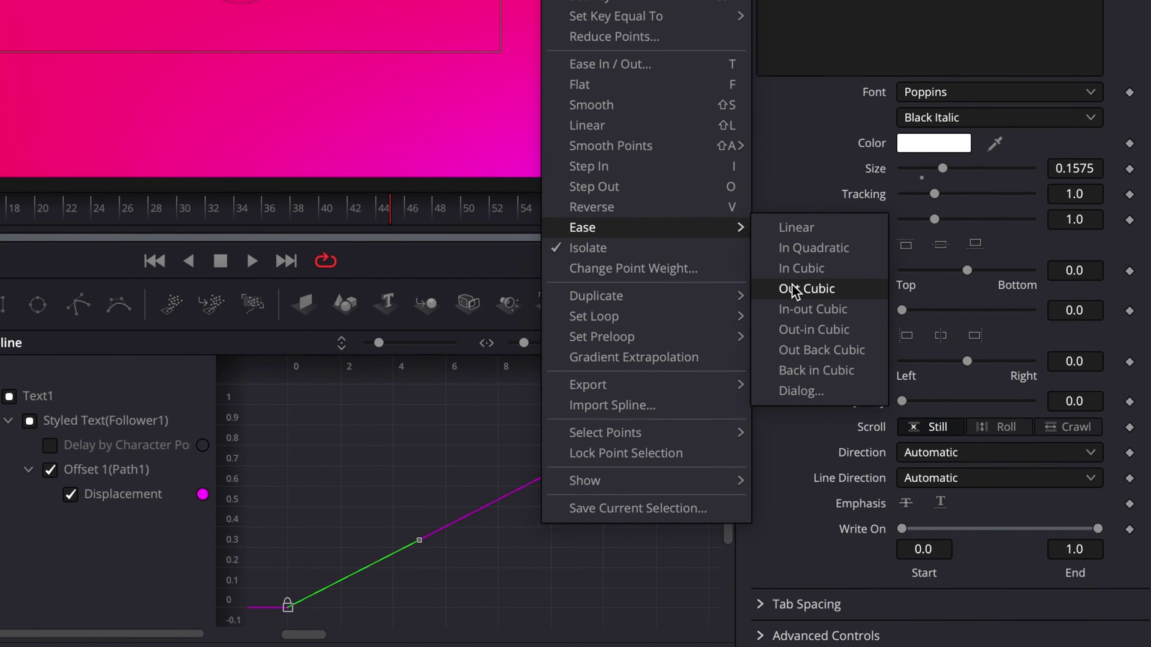
left_click(803, 352)
key("space")
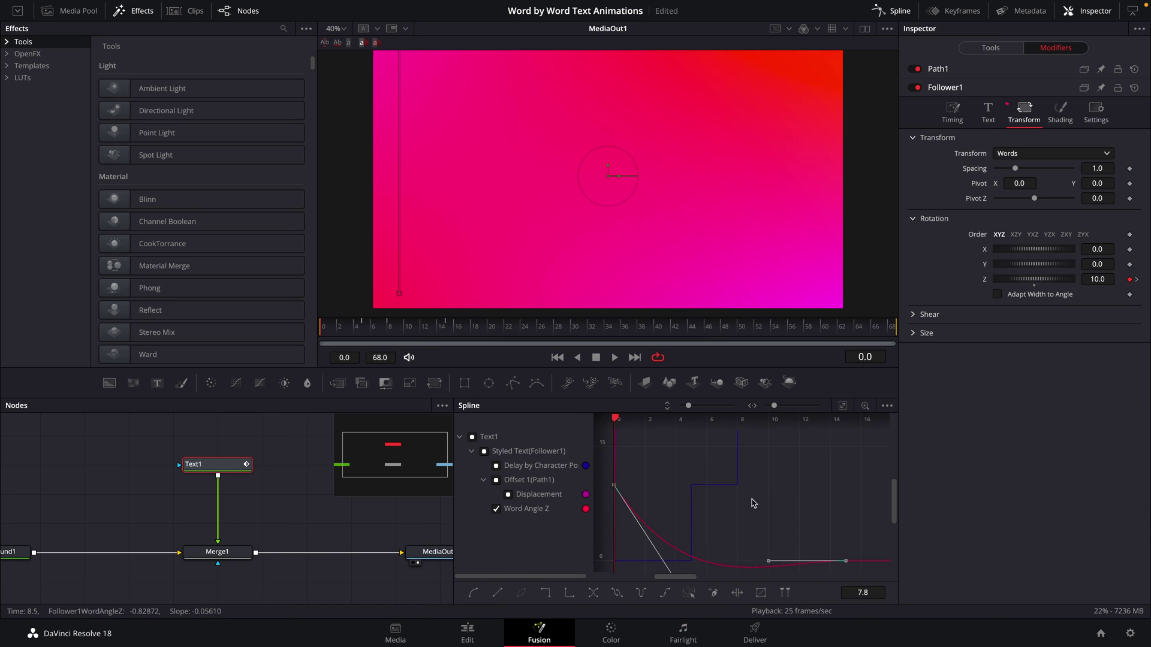
Step: Enable Motion Blur on Text1 with Quality 2 and Shutter Angle 180, and replay from frame 0
key("space")
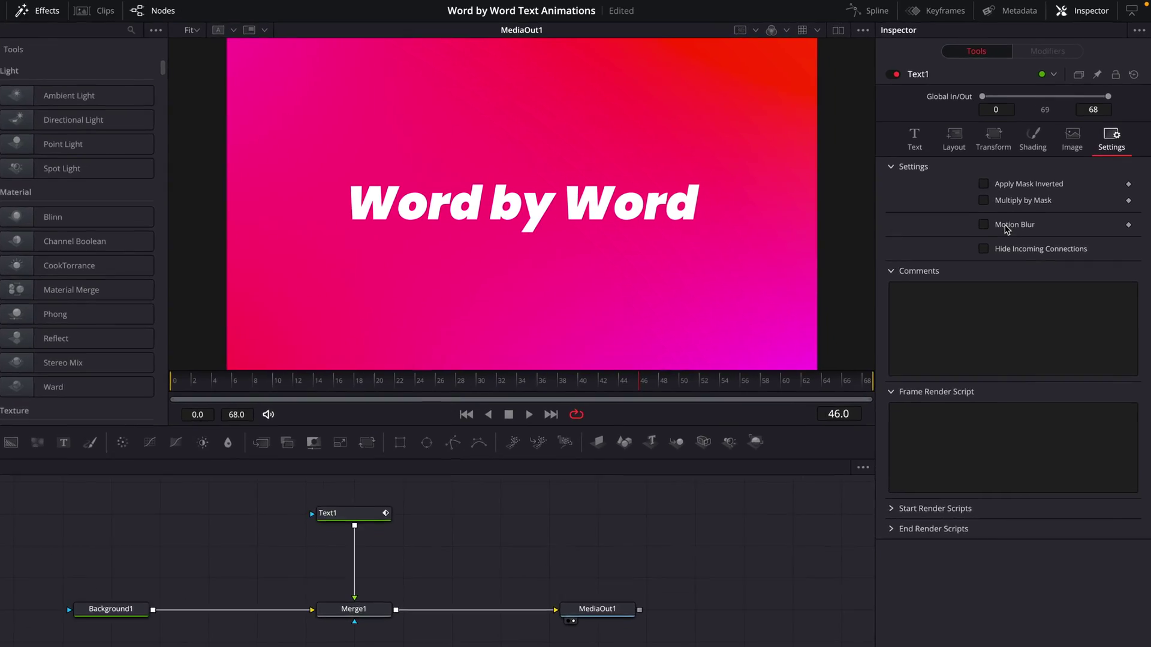
left_click(980, 261)
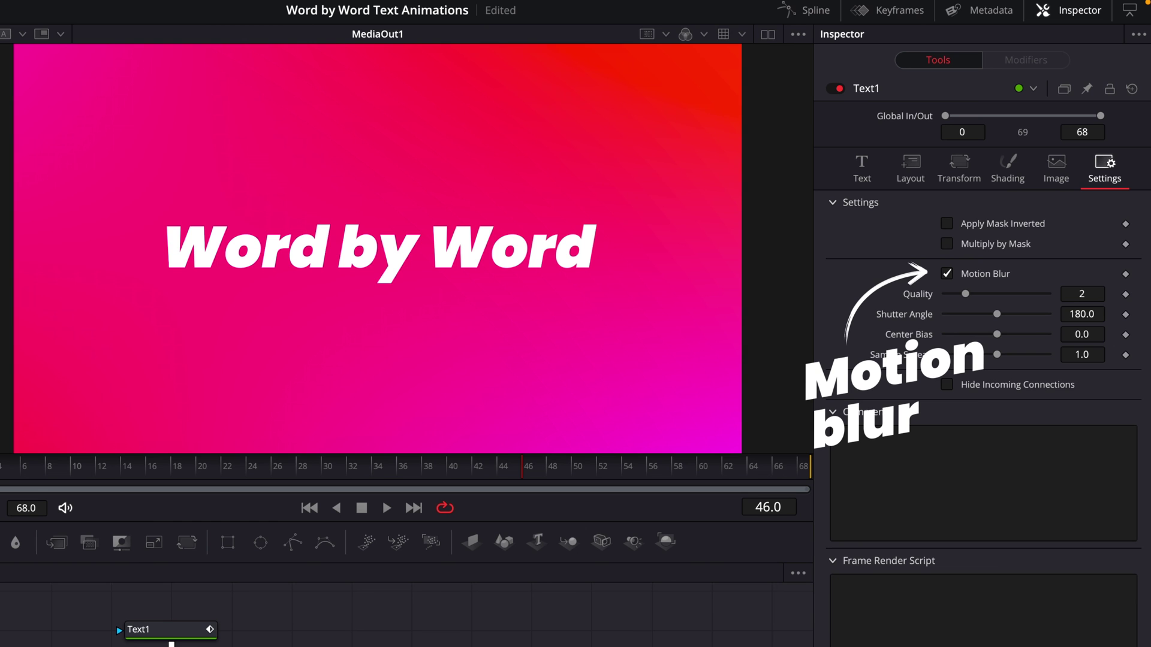
left_click_drag(102, 466, 0, 466)
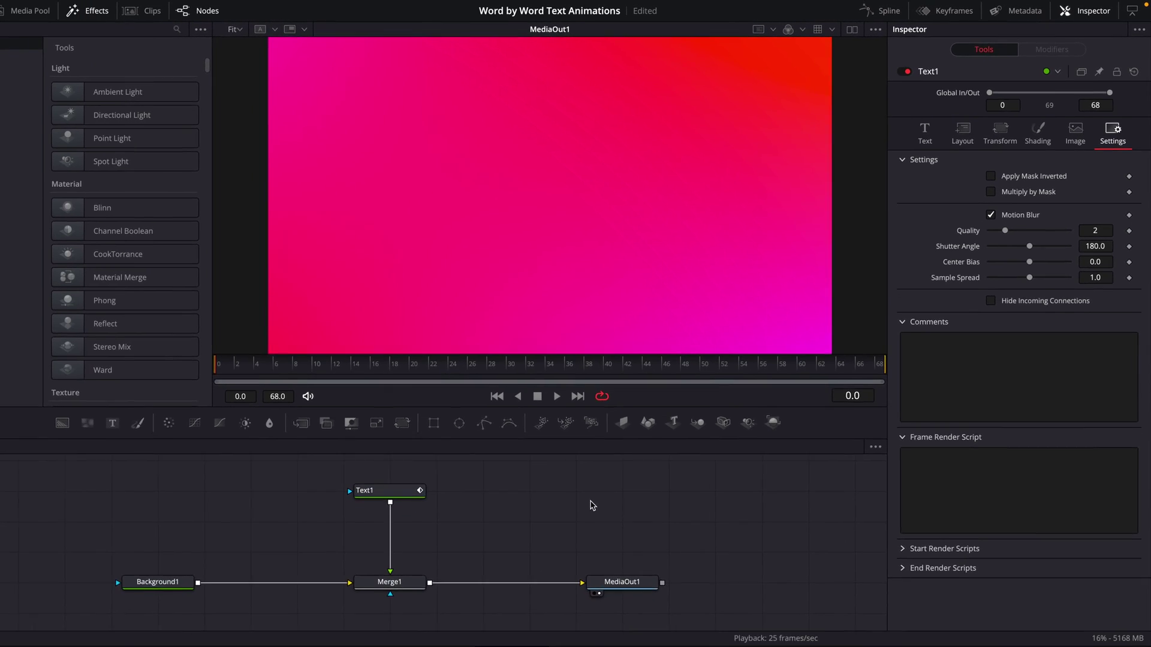
key("space")
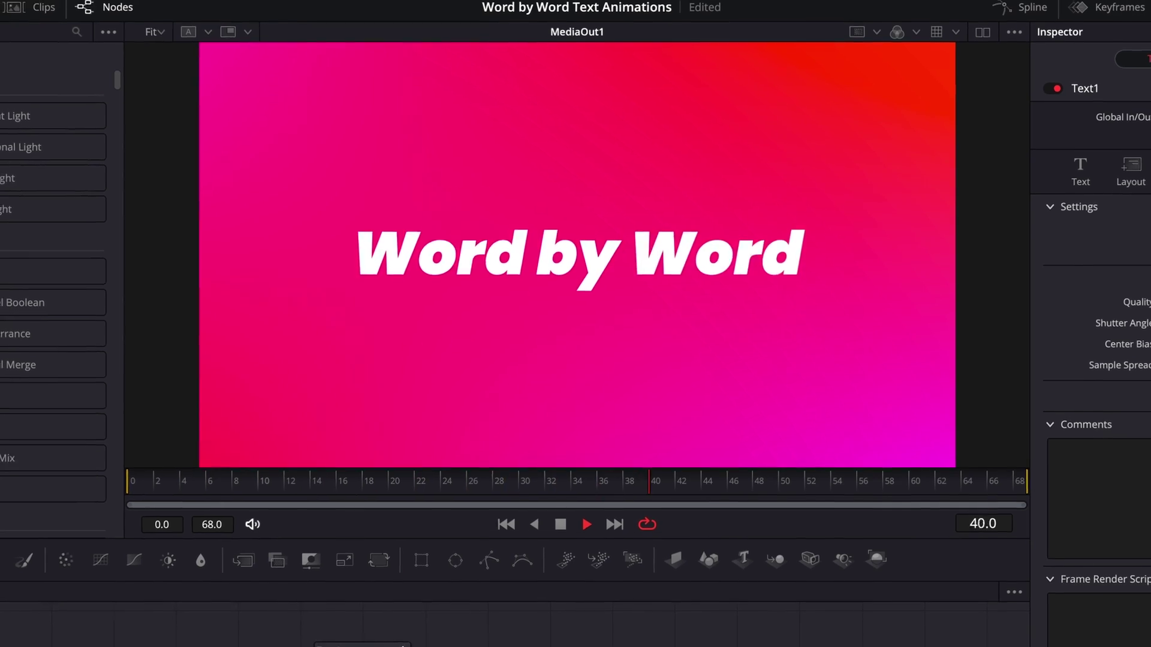
left_click(560, 524)
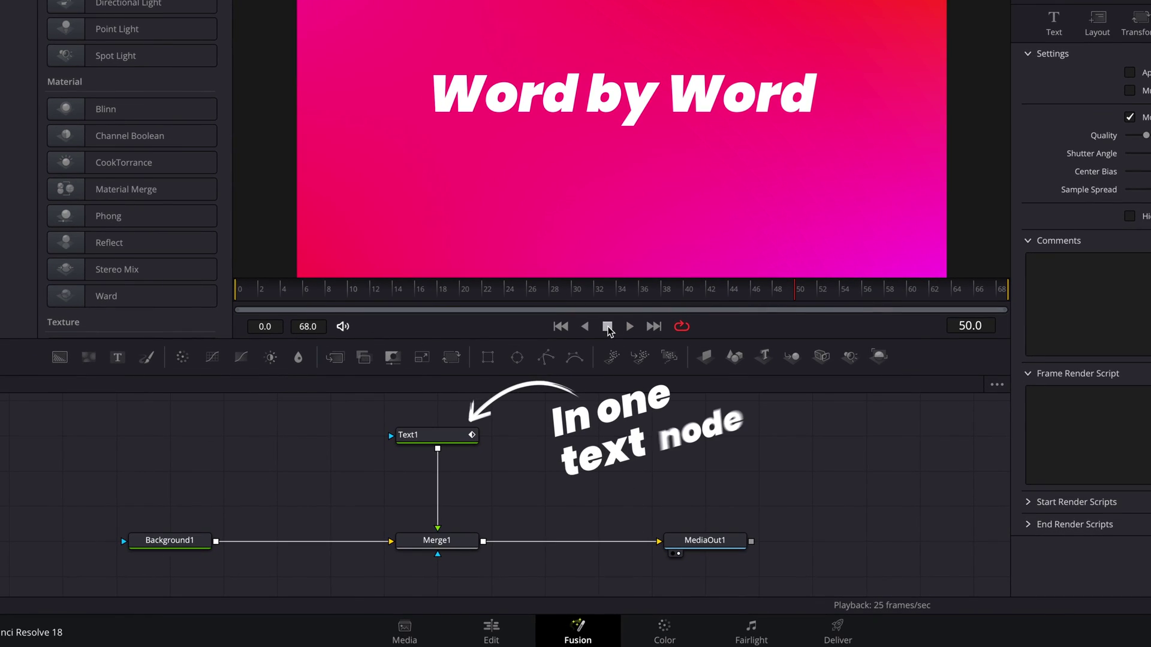